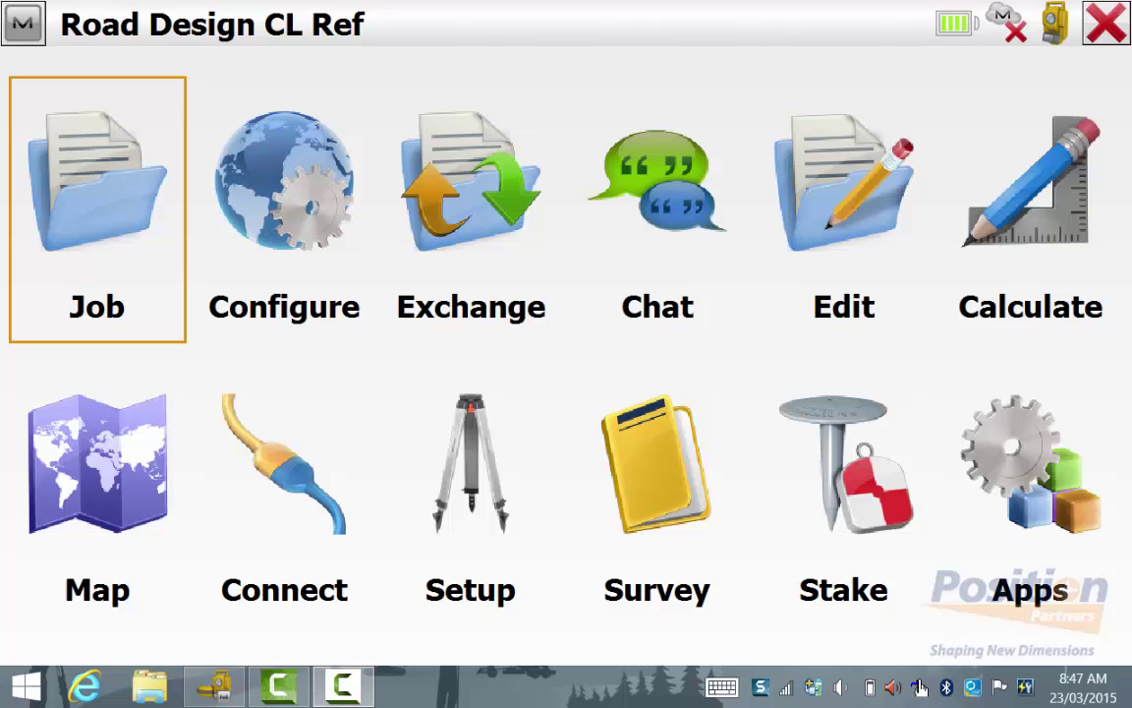
Open the reference centerline setup for point staking and enable Use Reference Centerline with Linework as the source.
{"action": "left_click", "coordinate": [844, 467]}
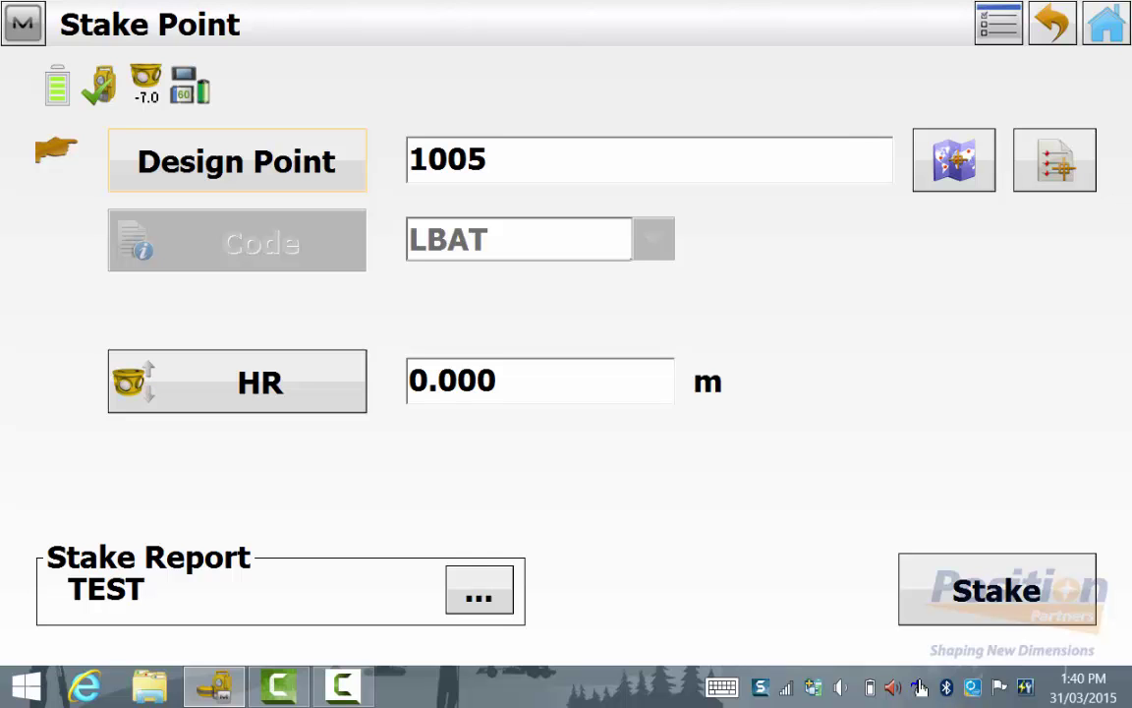
{"action": "left_click", "coordinate": [23, 24]}
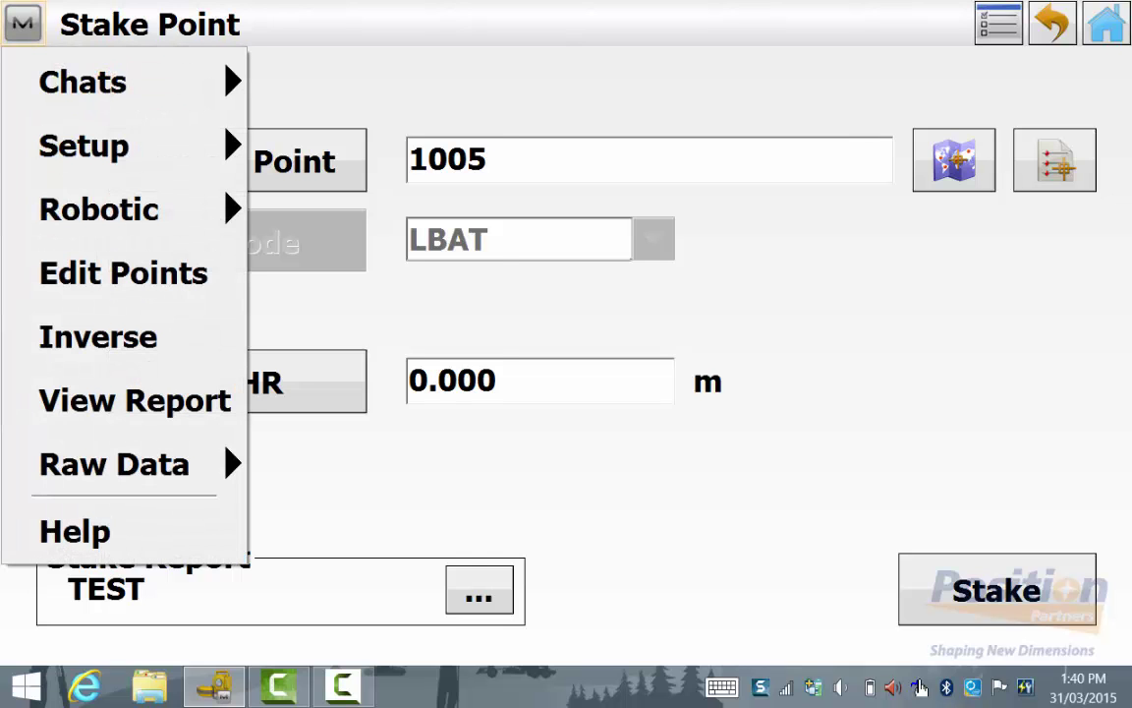
{"action": "left_click", "coordinate": [121, 145]}
{"action": "left_click", "coordinate": [381, 146]}
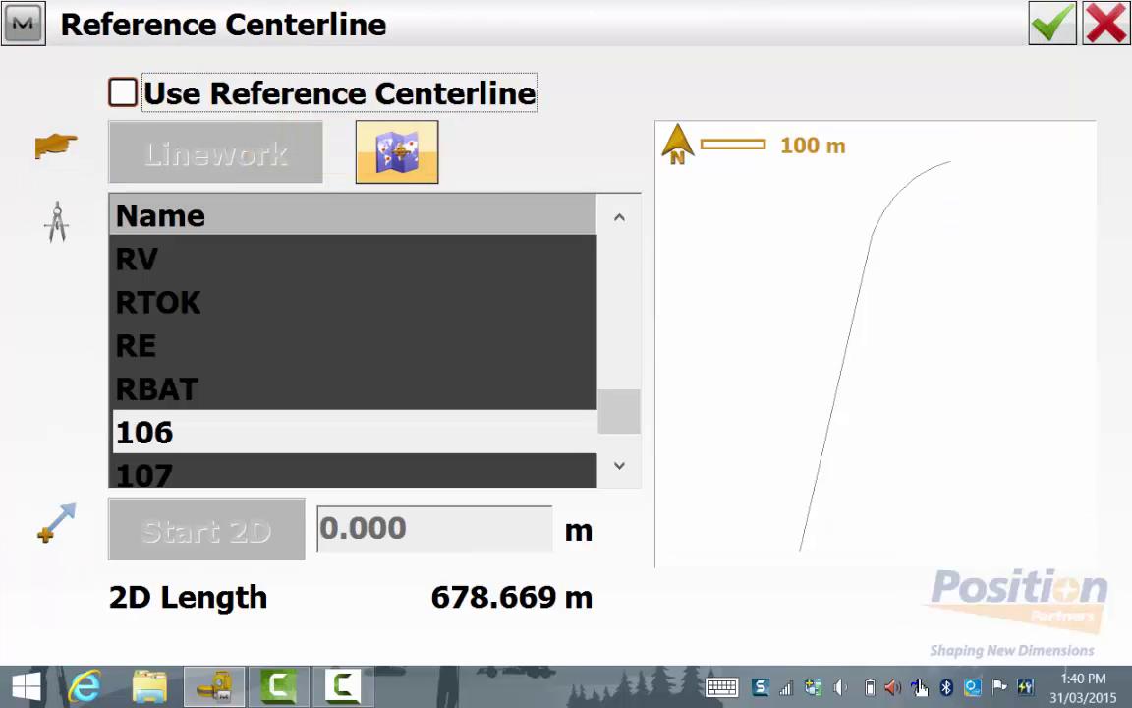
{"action": "left_click", "coordinate": [146, 93]}
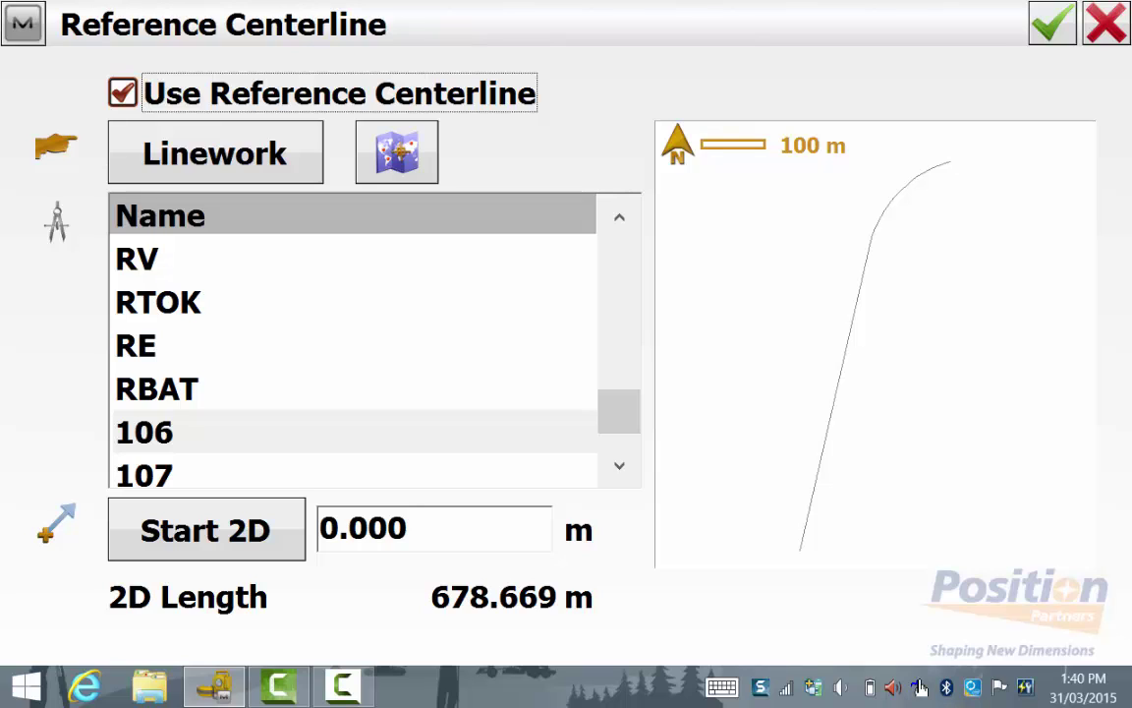
{"action": "left_click", "coordinate": [285, 152]}
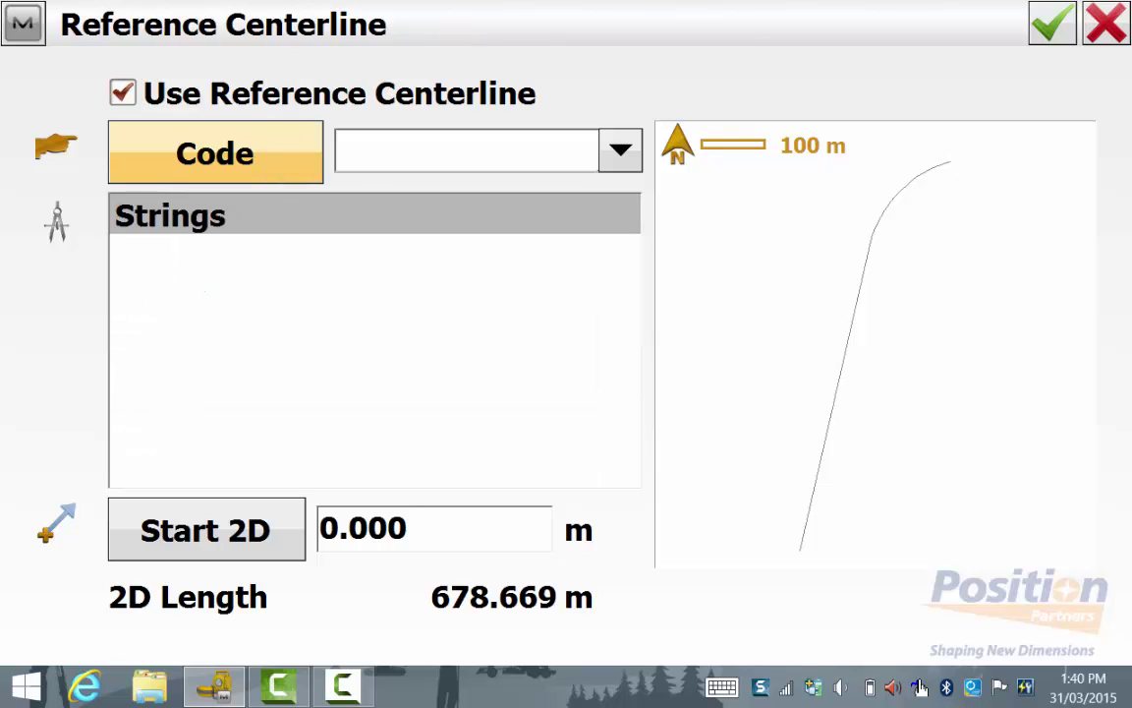
{"action": "left_click", "coordinate": [246, 153]}
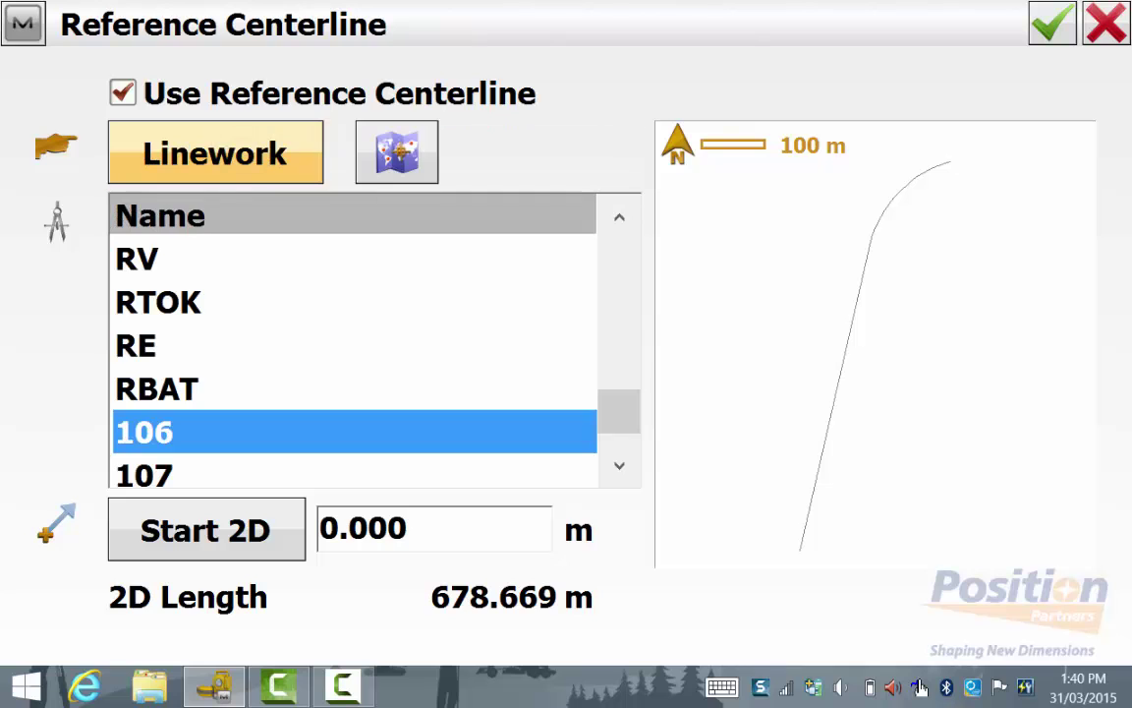
Select the linework for the reference centerline graphically from the map.
{"action": "left_click", "coordinate": [397, 152]}
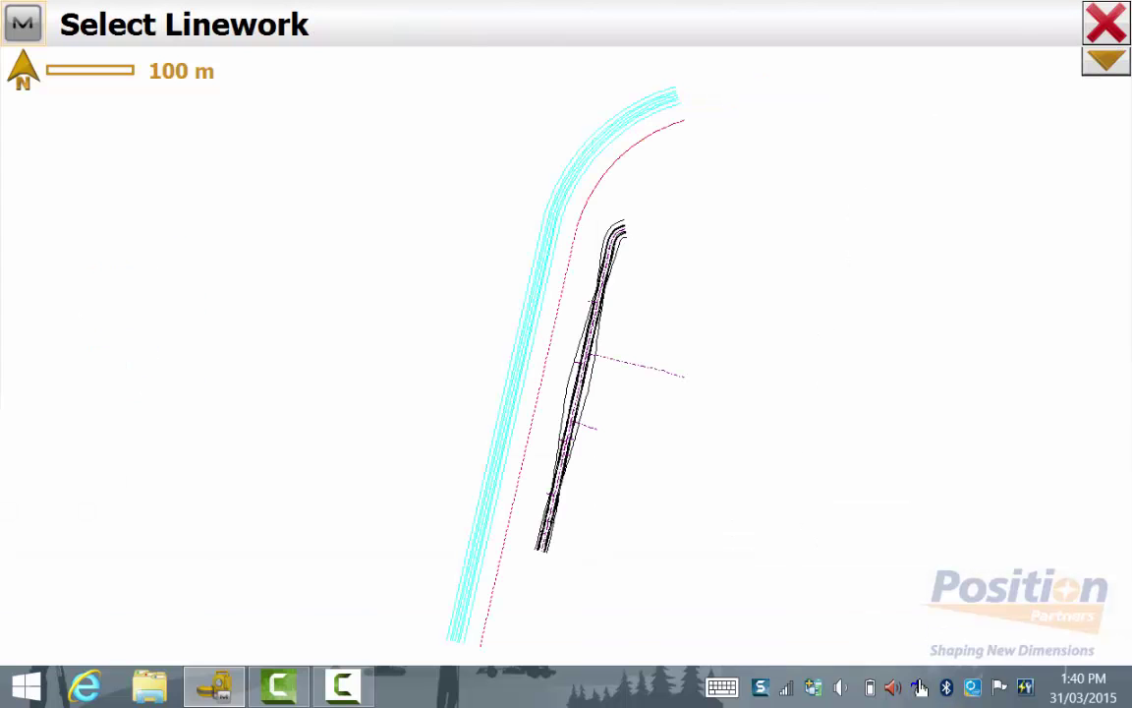
{"action": "left_click_drag", "start_coordinate": [590, 393], "coordinate": [603, 319]}
{"action": "left_click", "coordinate": [1105, 61]}
{"action": "left_click", "coordinate": [1104, 99]}
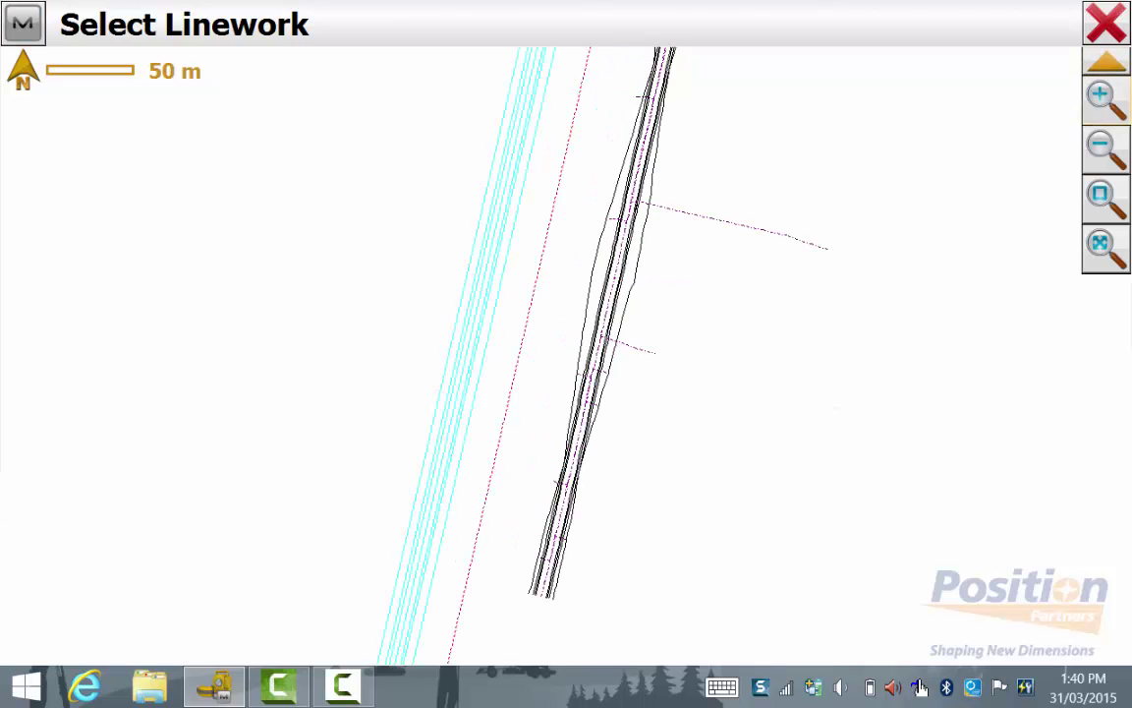
{"action": "left_click", "coordinate": [1104, 99]}
{"action": "left_click_drag", "start_coordinate": [649, 200], "coordinate": [606, 447]}
{"action": "left_click_drag", "start_coordinate": [663, 304], "coordinate": [610, 546]}
{"action": "left_click_drag", "start_coordinate": [866, 429], "coordinate": [858, 488]}
{"action": "left_click_drag", "start_coordinate": [931, 303], "coordinate": [951, 240]}
{"action": "left_click_drag", "start_coordinate": [849, 503], "coordinate": [884, 392]}
{"action": "left_click_drag", "start_coordinate": [585, 253], "coordinate": [590, 115]}
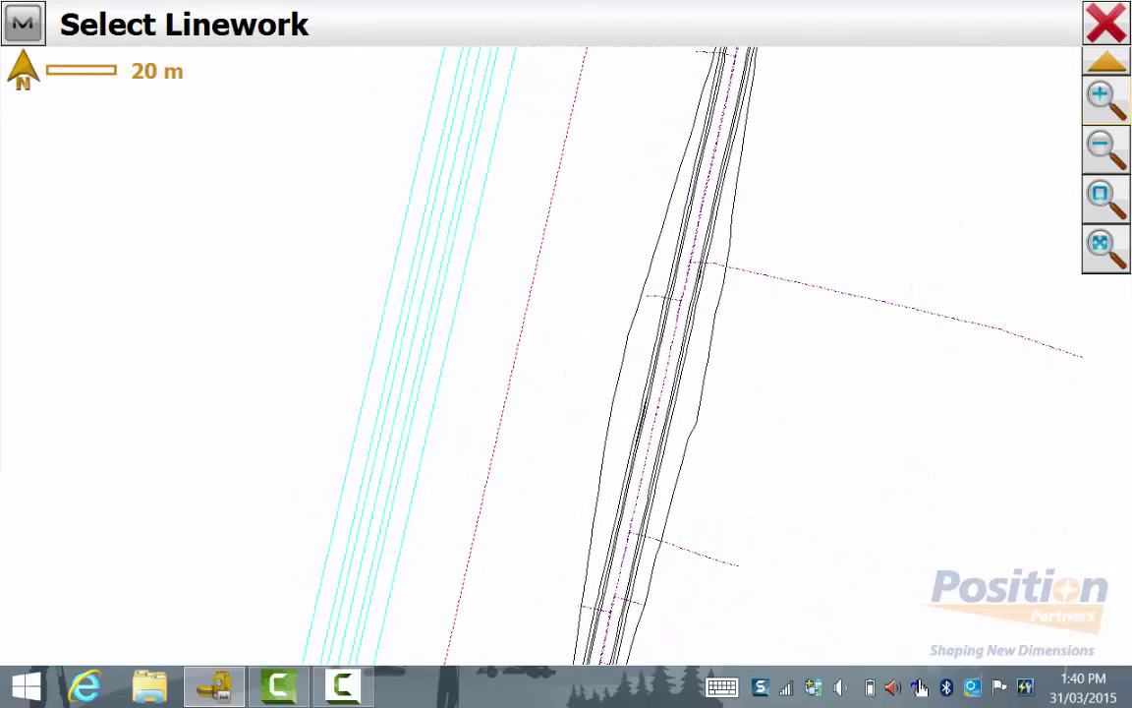
{"action": "left_click_drag", "start_coordinate": [490, 301], "coordinate": [496, 367]}
{"action": "left_click", "coordinate": [432, 344]}
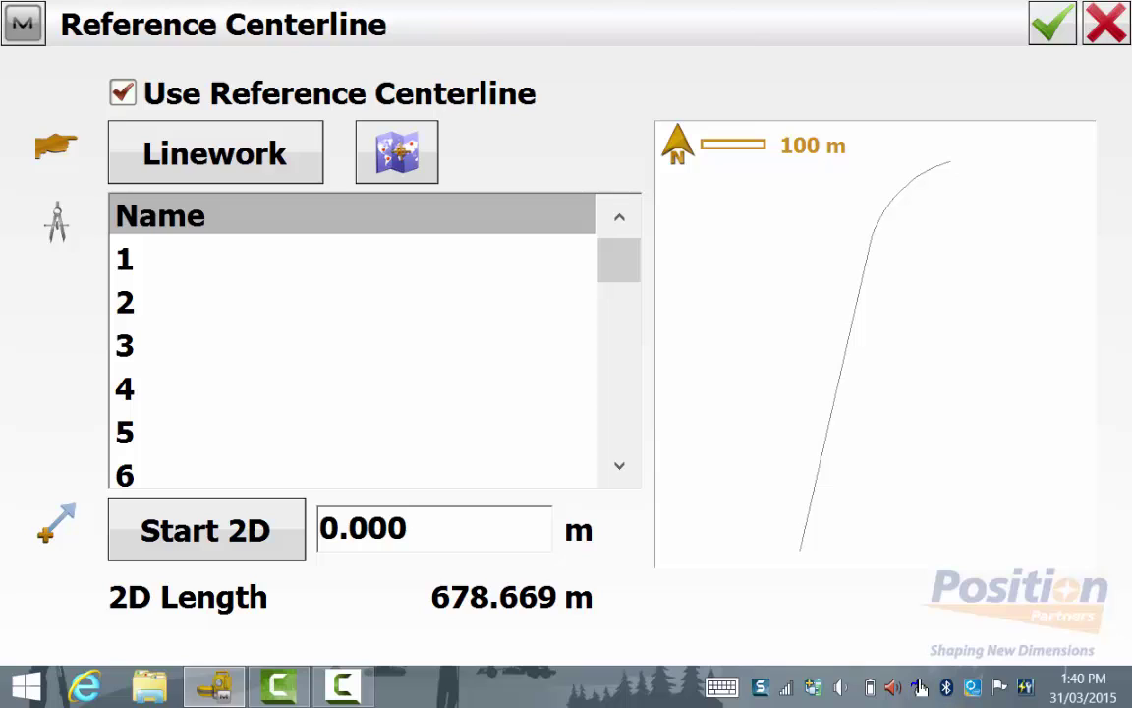
Switch the reference centerline's start chainage from 2D to 3D and accept the centerline settings.
{"action": "left_click", "coordinate": [207, 530]}
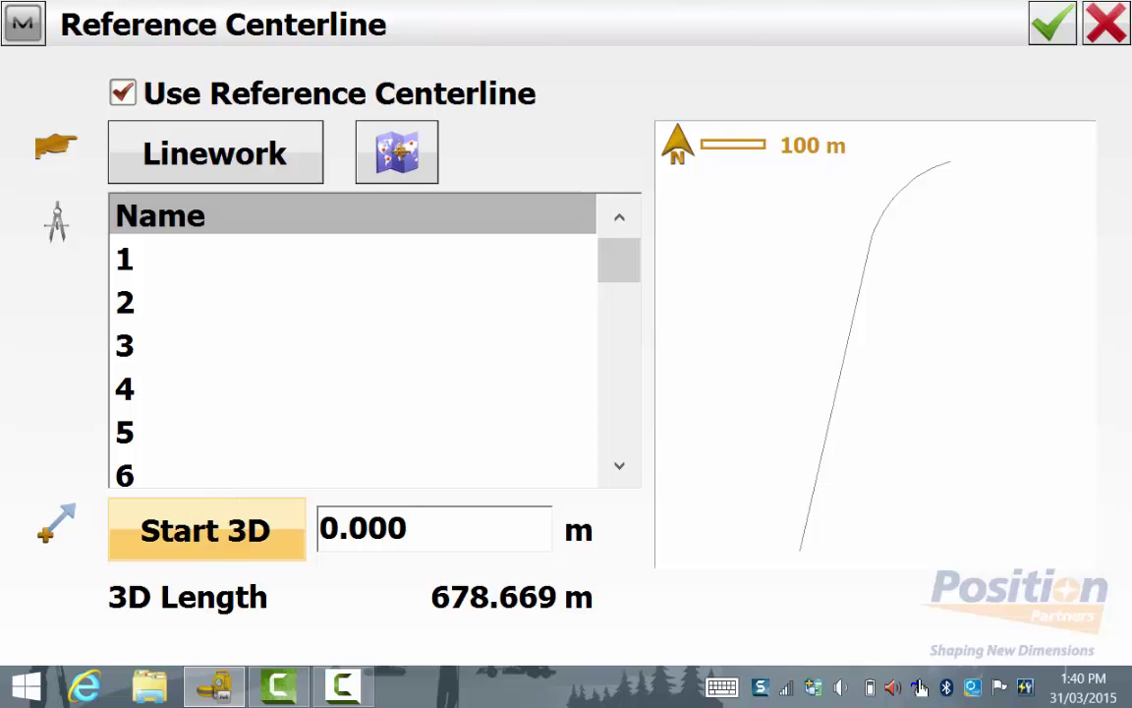
{"action": "left_click_drag", "start_coordinate": [619, 261], "coordinate": [620, 197]}
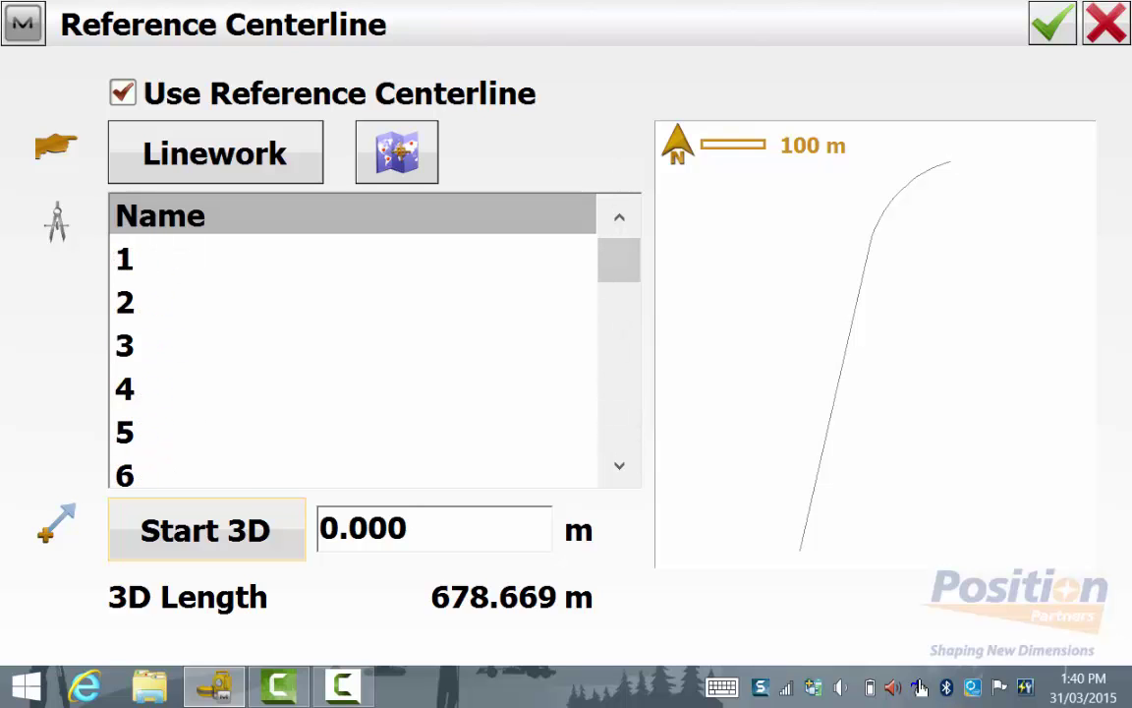
{"action": "left_click", "coordinate": [1052, 23]}
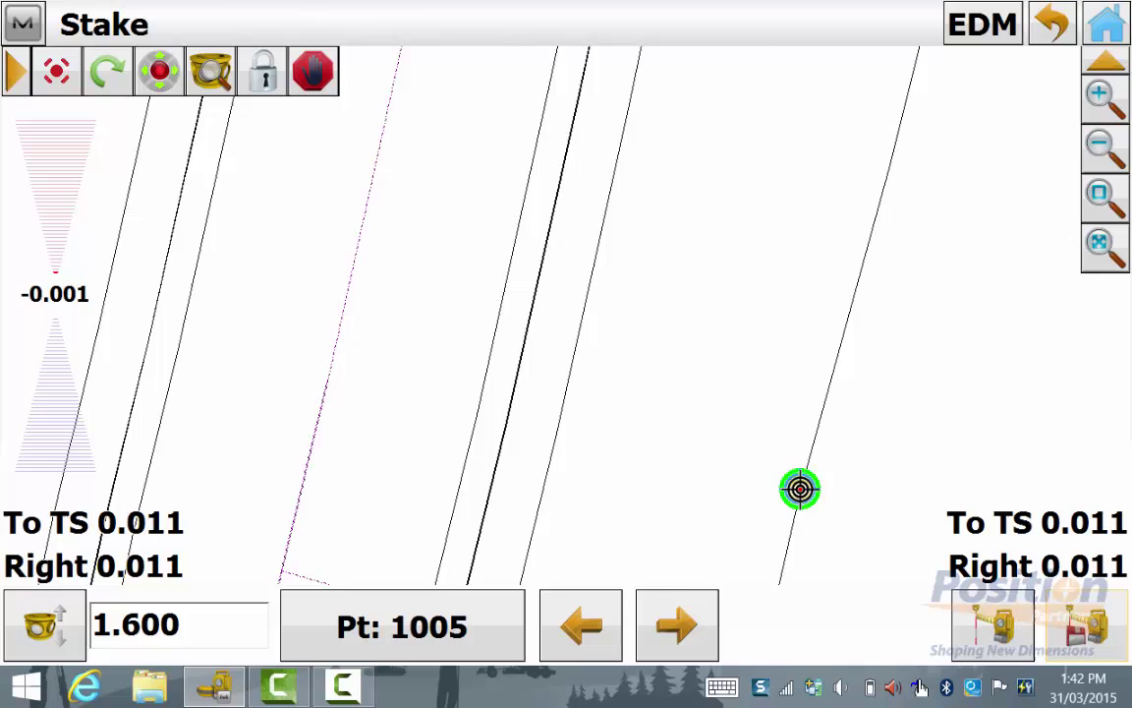
Replace the first of the right-hand stakeout values with Reference Centerline Chainage.
{"action": "left_click", "coordinate": [976, 563]}
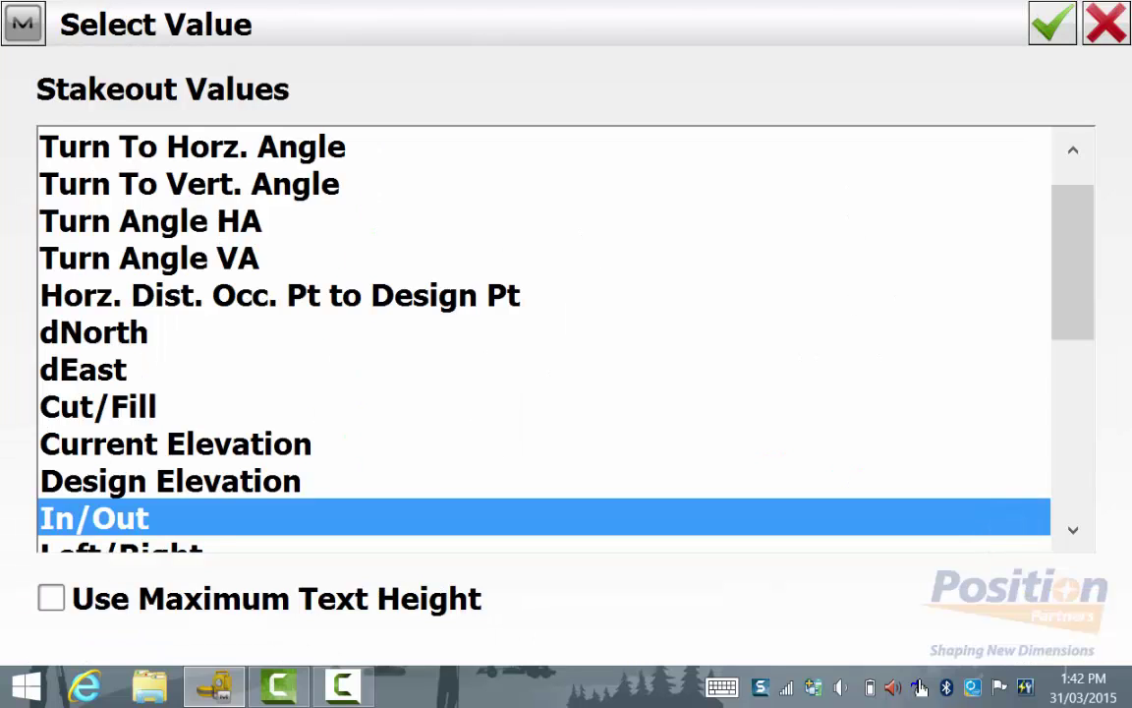
{"action": "left_click_drag", "start_coordinate": [1072, 263], "coordinate": [1072, 248]}
{"action": "scroll", "coordinate": [540, 339], "scroll_direction": "down", "scroll_amount": 7}
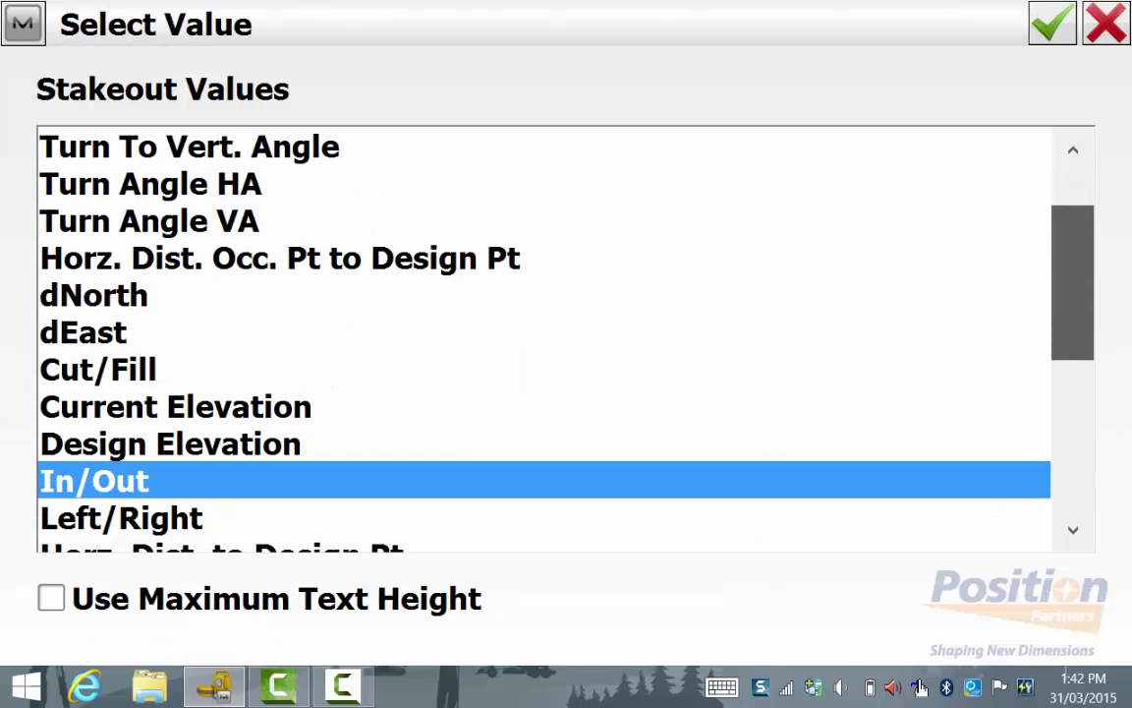
{"action": "scroll", "coordinate": [540, 339], "scroll_direction": "down", "scroll_amount": 5}
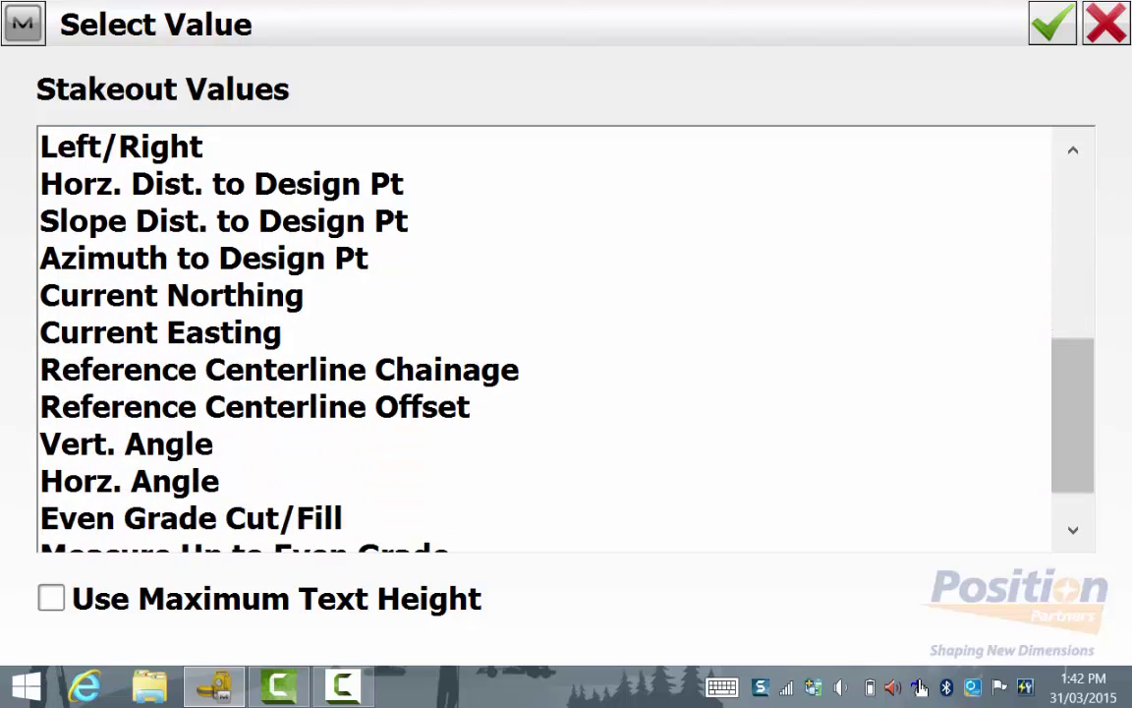
{"action": "left_click", "coordinate": [770, 368]}
{"action": "left_click", "coordinate": [1053, 23]}
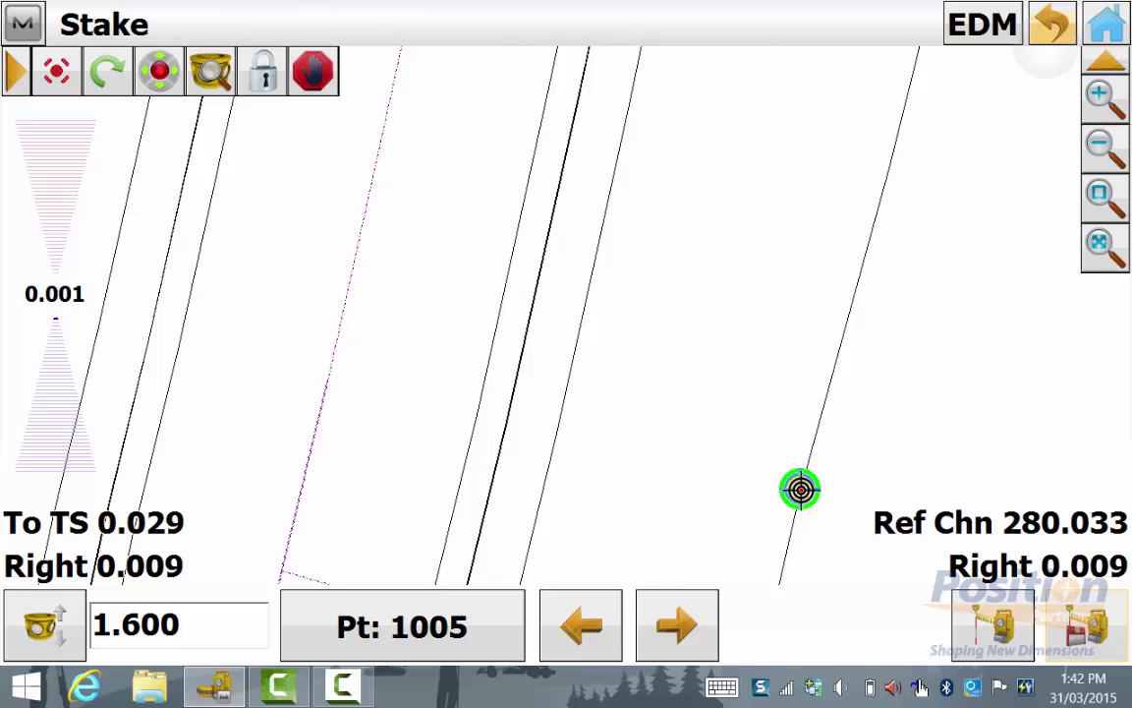
Replace the Left/Right readout below the reference chainage with Reference Centerline Offset.
{"action": "left_click", "coordinate": [1040, 564]}
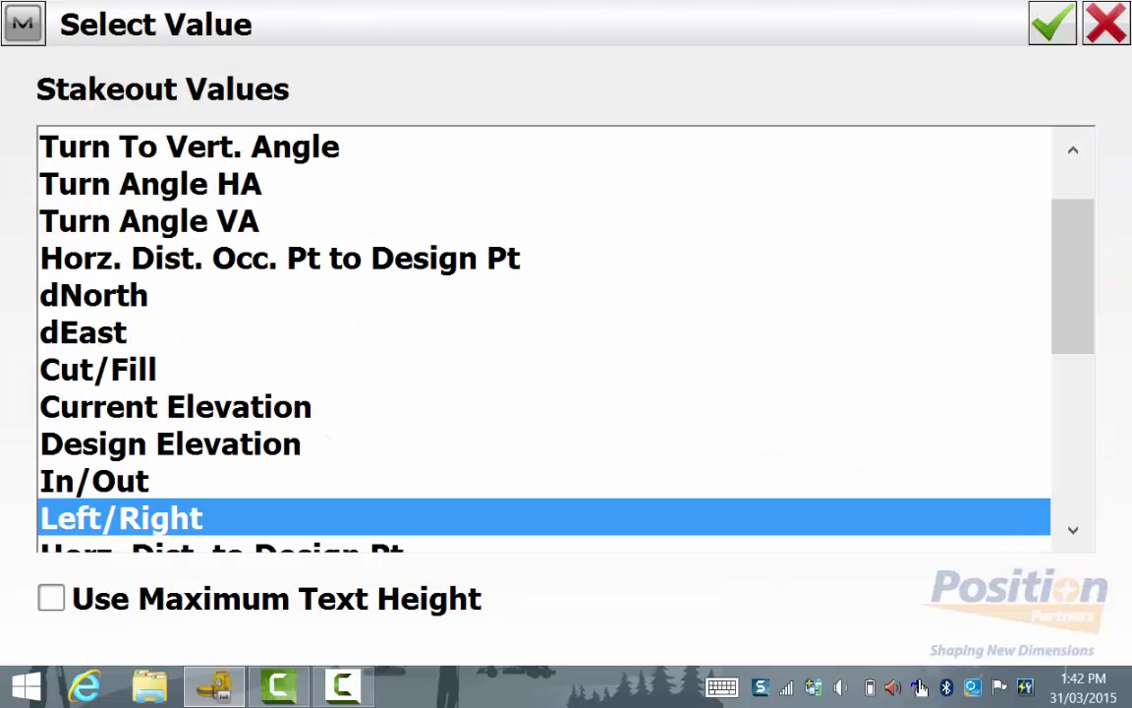
{"action": "left_click_drag", "start_coordinate": [1073, 278], "coordinate": [1073, 433]}
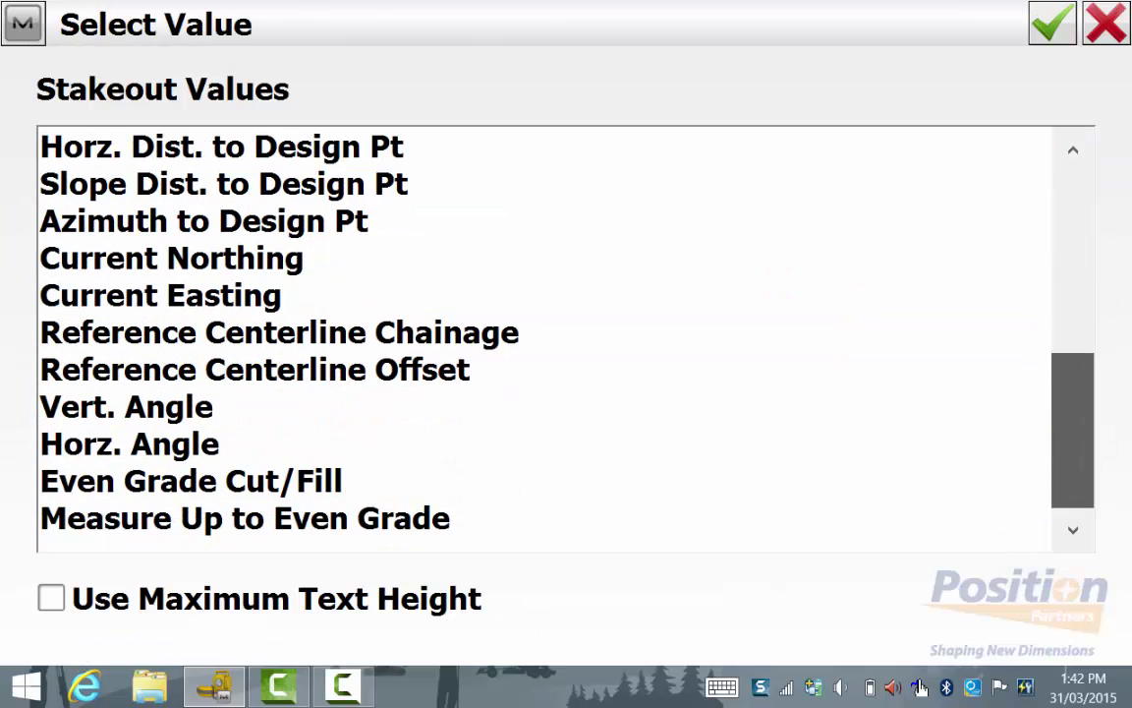
{"action": "left_click", "coordinate": [394, 370]}
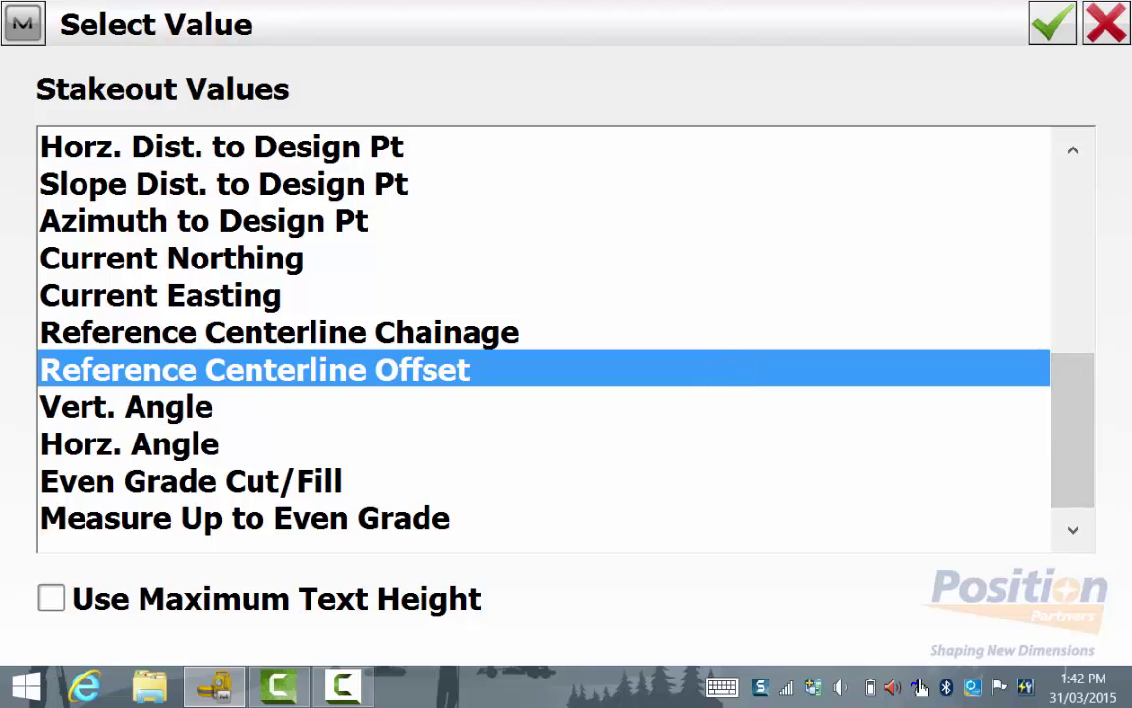
{"action": "left_click", "coordinate": [1053, 23]}
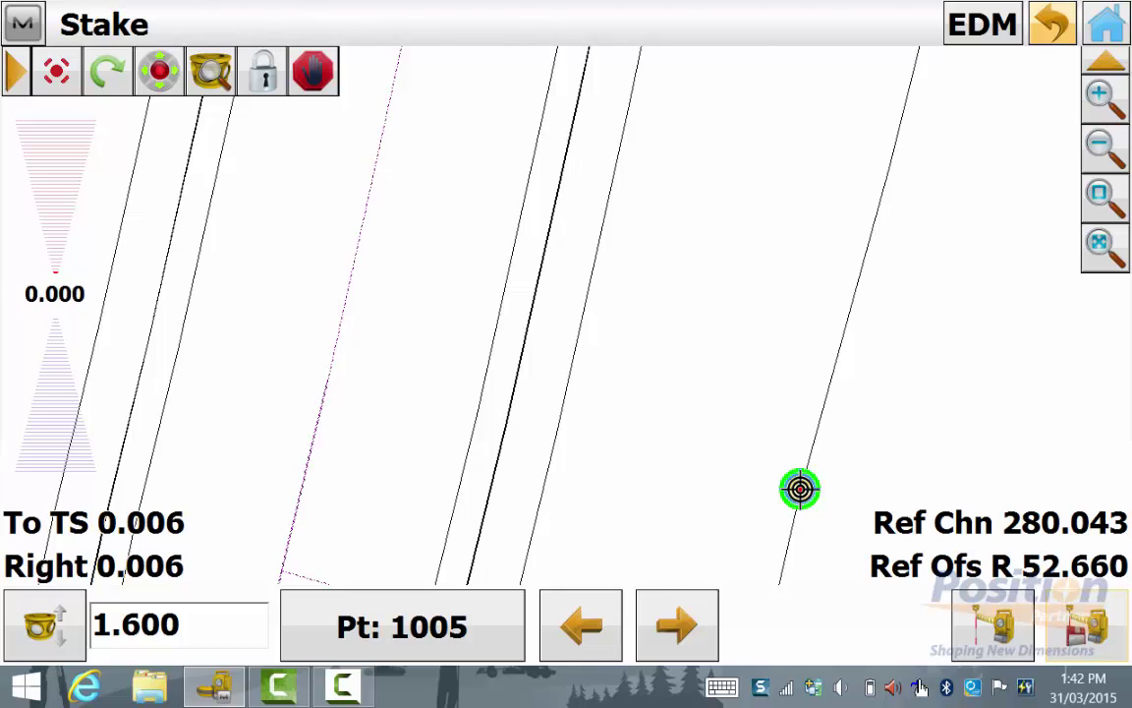
Measure staked point 1005 for storing and examine its data, including the reference centerline chainage and offset.
{"action": "left_click", "coordinate": [1086, 626]}
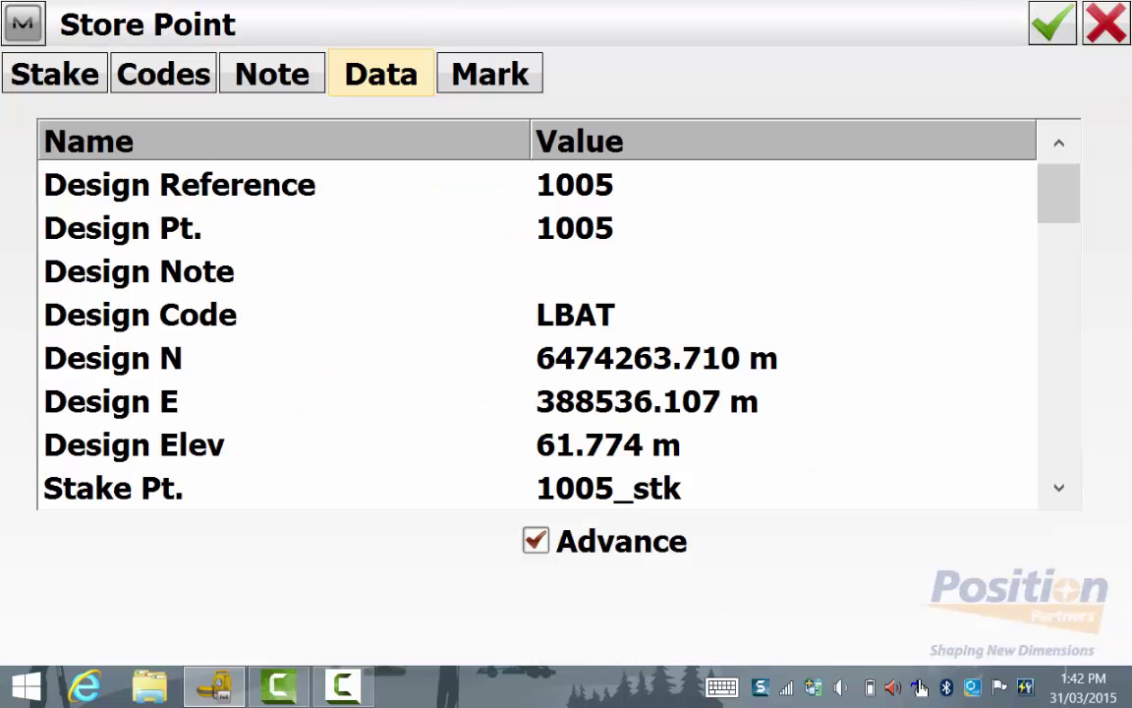
{"action": "scroll", "coordinate": [536, 334], "scroll_direction": "down", "scroll_amount": 1}
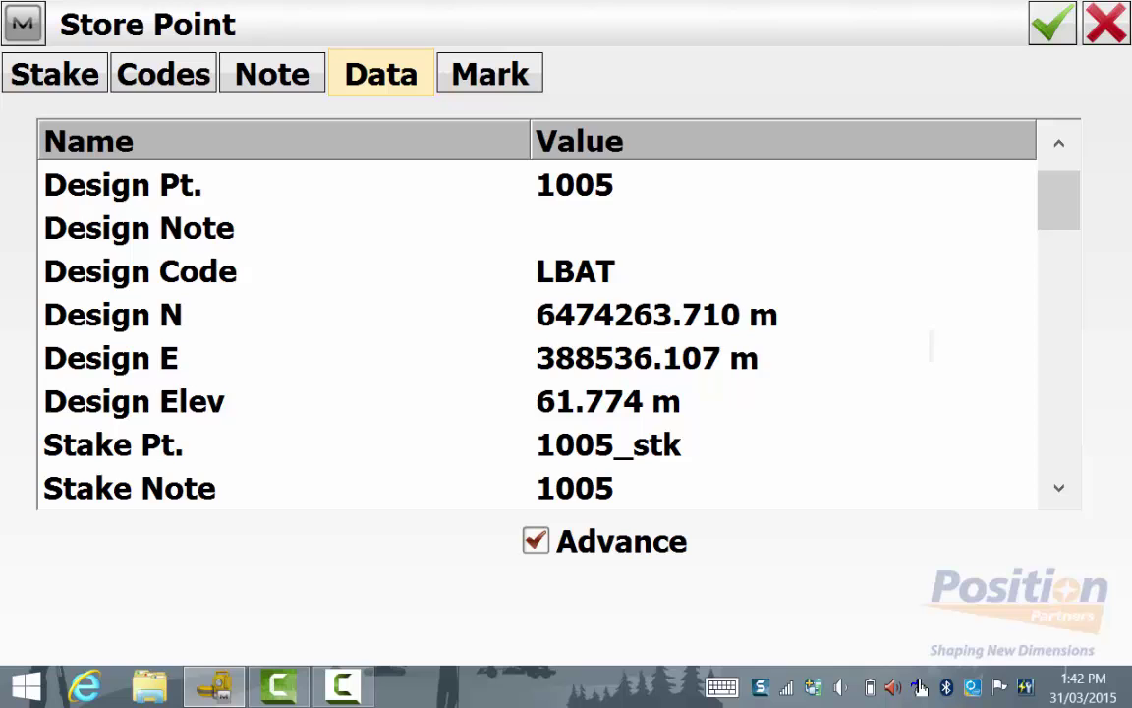
{"action": "scroll", "coordinate": [536, 334], "scroll_direction": "down", "scroll_amount": 1}
{"action": "scroll", "coordinate": [535, 335], "scroll_direction": "down", "scroll_amount": 1}
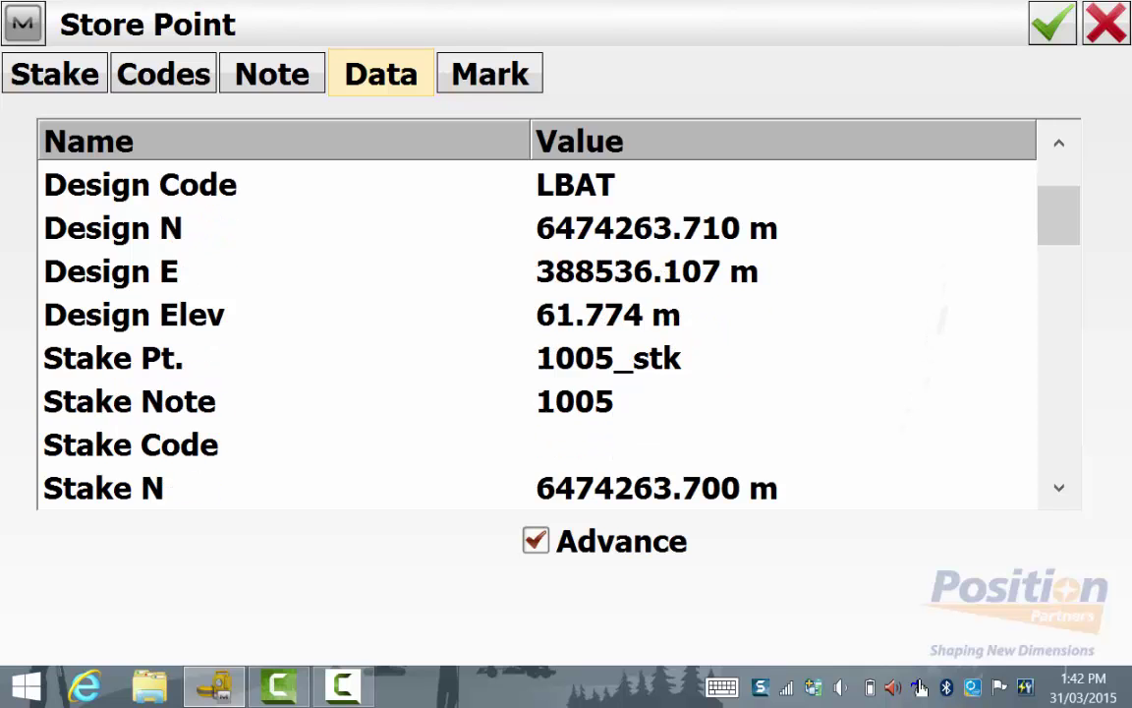
{"action": "scroll", "coordinate": [536, 335], "scroll_direction": "down", "scroll_amount": 2}
{"action": "scroll", "coordinate": [536, 335], "scroll_direction": "down", "scroll_amount": 1}
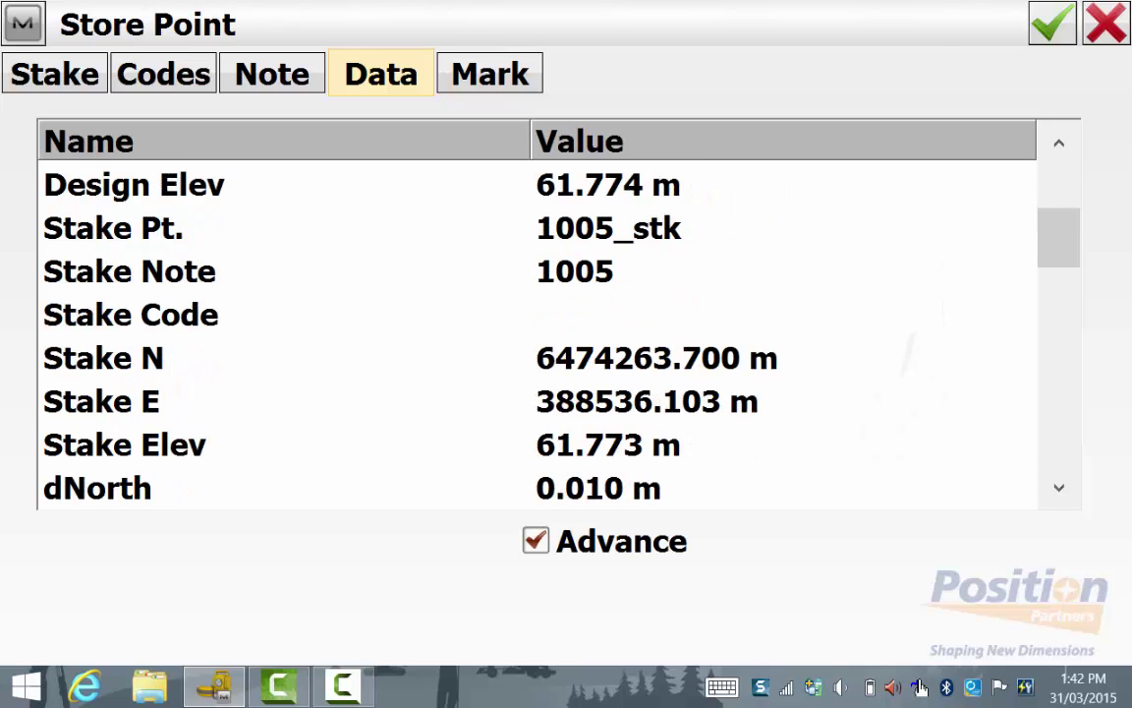
{"action": "scroll", "coordinate": [536, 334], "scroll_direction": "down", "scroll_amount": 7}
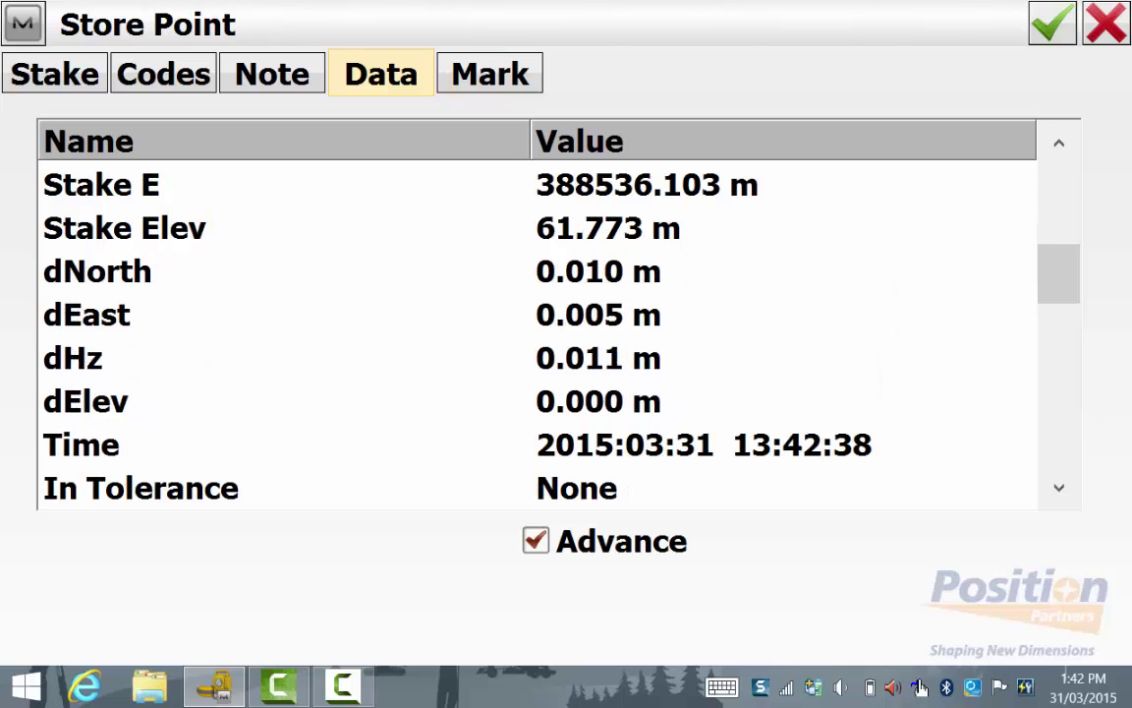
{"action": "scroll", "coordinate": [536, 334], "scroll_direction": "down", "scroll_amount": 5}
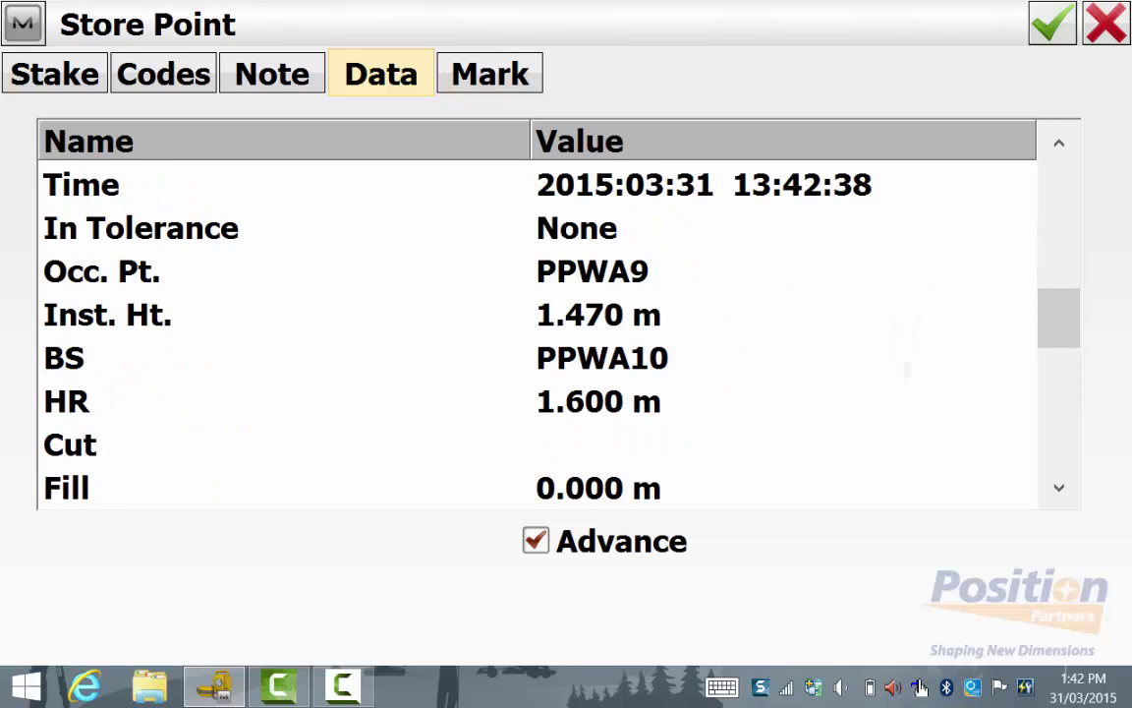
{"action": "scroll", "coordinate": [535, 334], "scroll_direction": "down", "scroll_amount": 5}
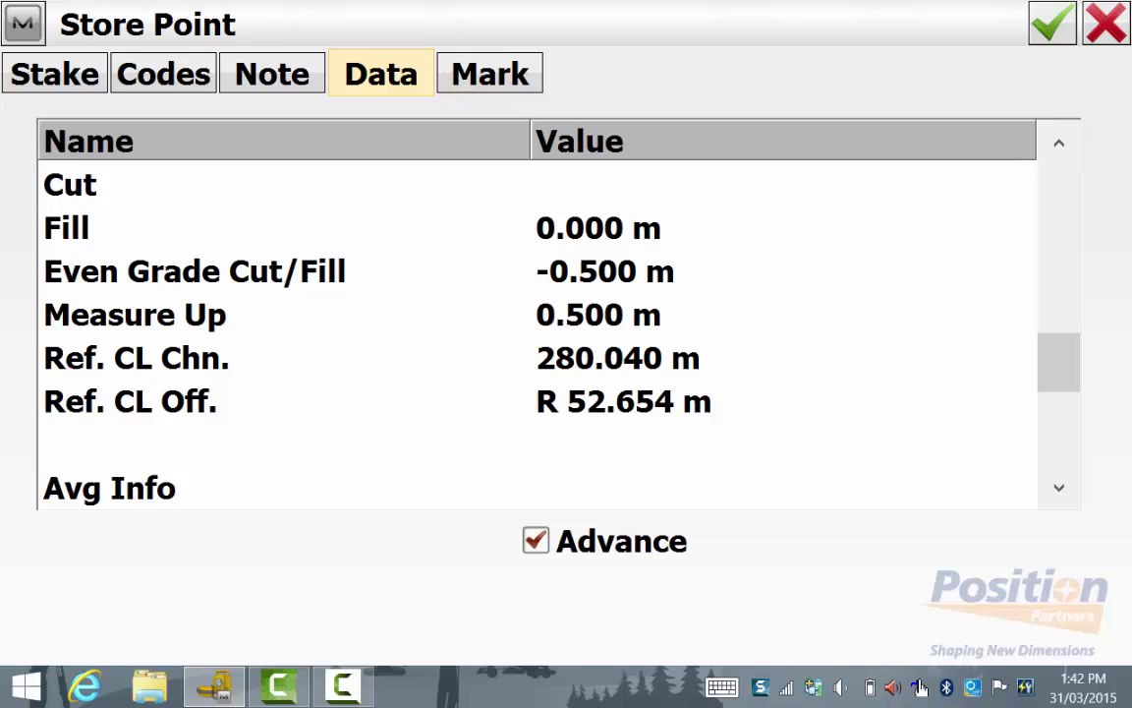
{"action": "scroll", "coordinate": [536, 334], "scroll_direction": "down", "scroll_amount": 1}
{"action": "left_click", "coordinate": [617, 315]}
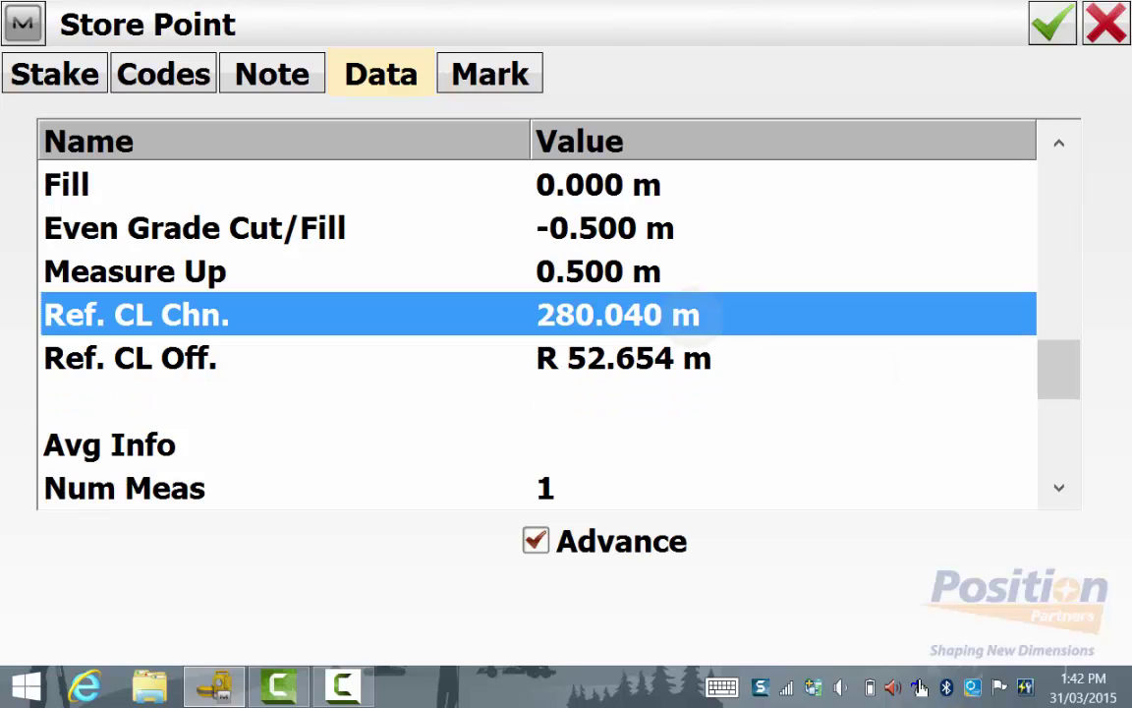
{"action": "left_click", "coordinate": [766, 360]}
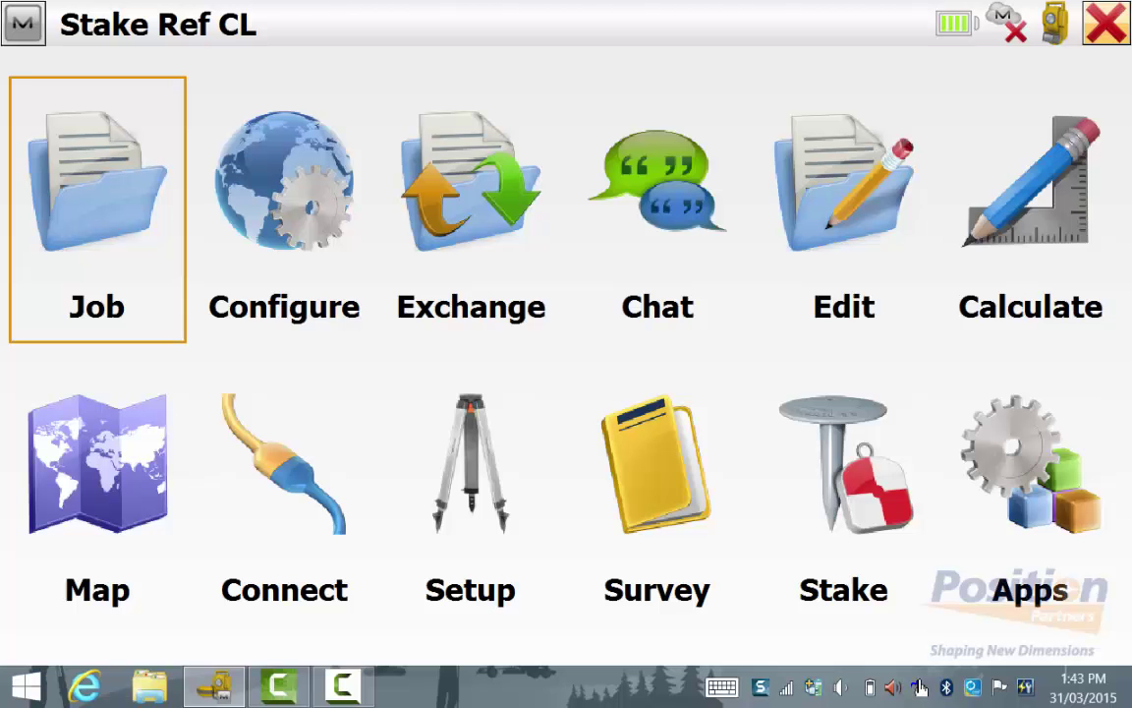
Start staking the road ALIGN1 and open its Reference Centerline setup.
{"action": "left_click", "coordinate": [844, 491]}
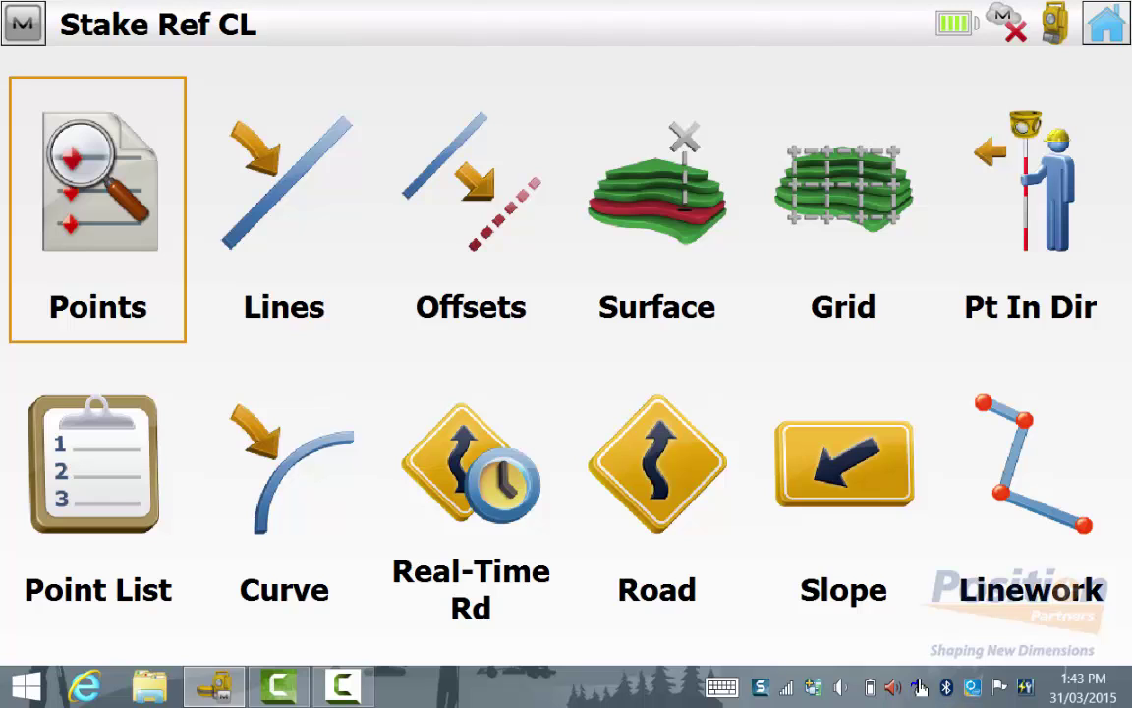
{"action": "left_click", "coordinate": [657, 489]}
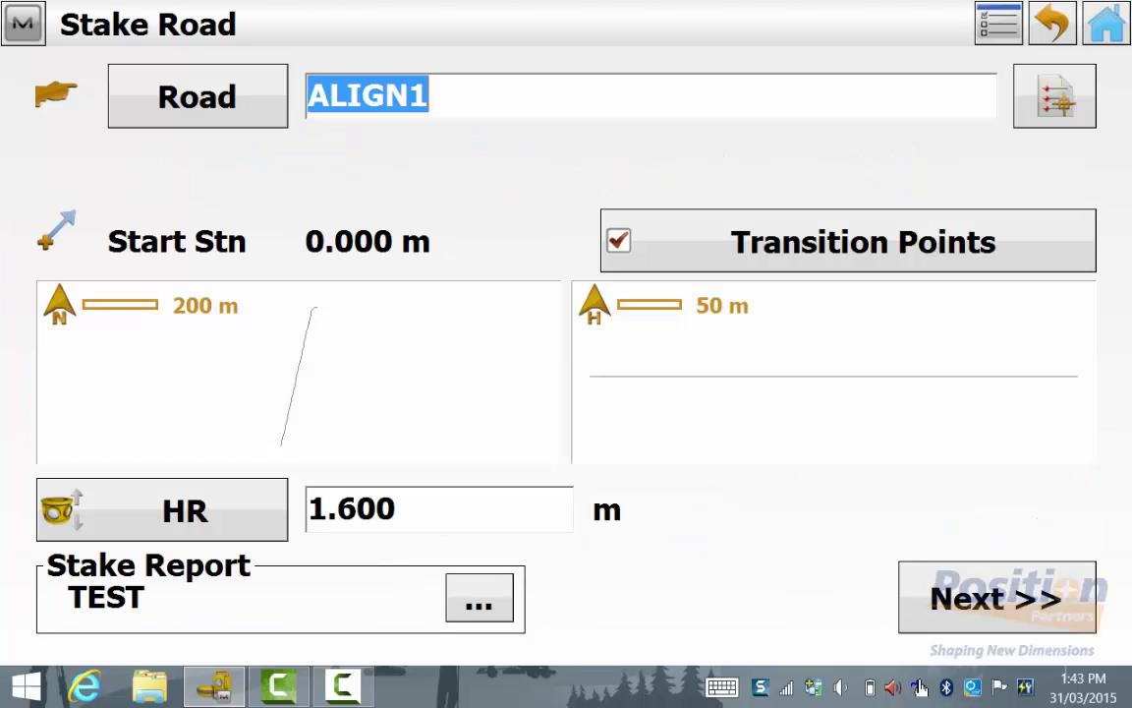
{"action": "left_click", "coordinate": [1054, 96]}
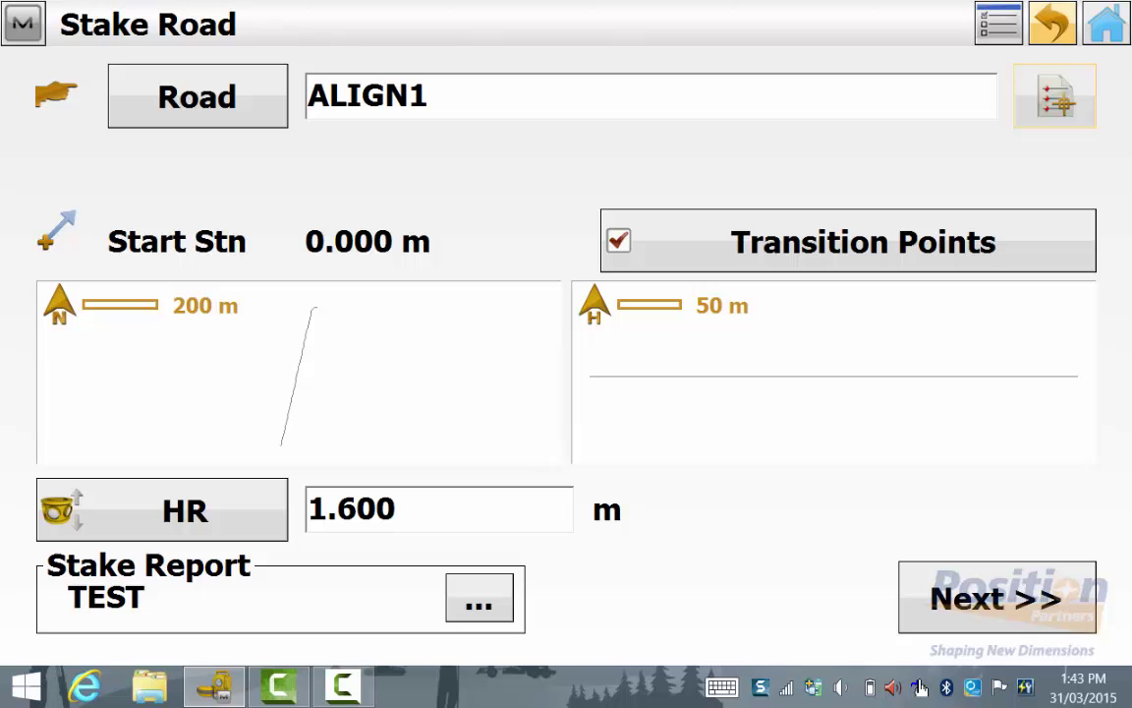
{"action": "left_click", "coordinate": [23, 21]}
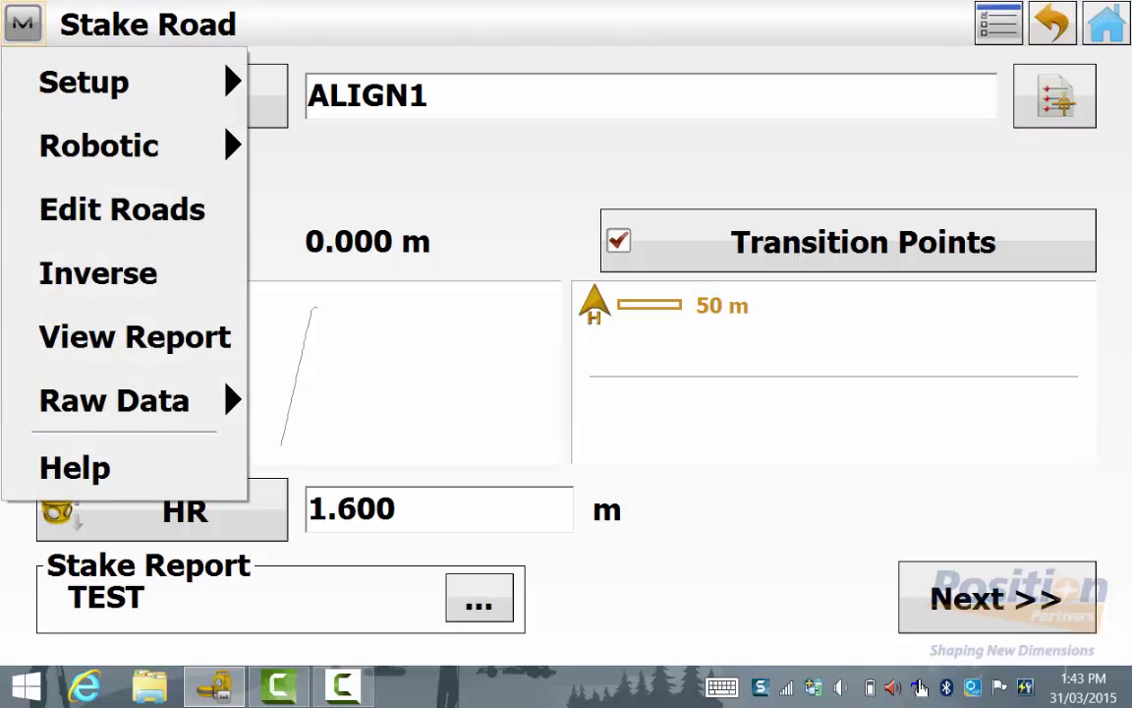
{"action": "left_click", "coordinate": [122, 81]}
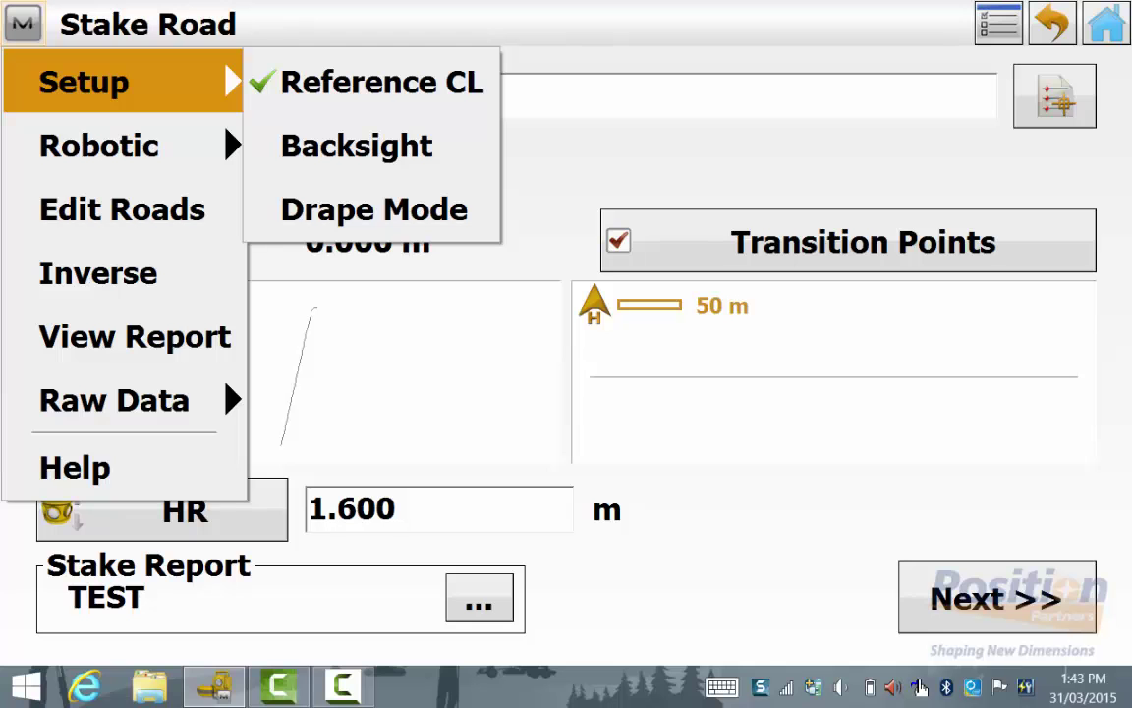
{"action": "left_click", "coordinate": [381, 83]}
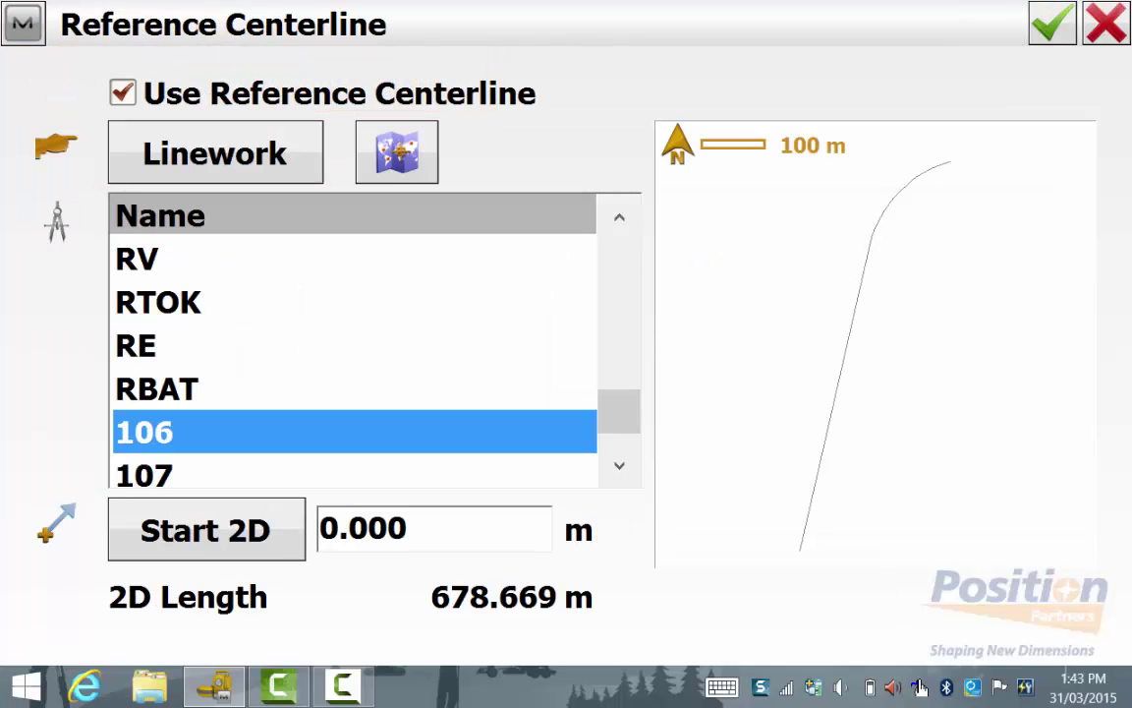
Pick the red dashed line from the map as the reference centerline, switch its start chainage to 3D, and accept the settings.
{"action": "left_click", "coordinate": [397, 152]}
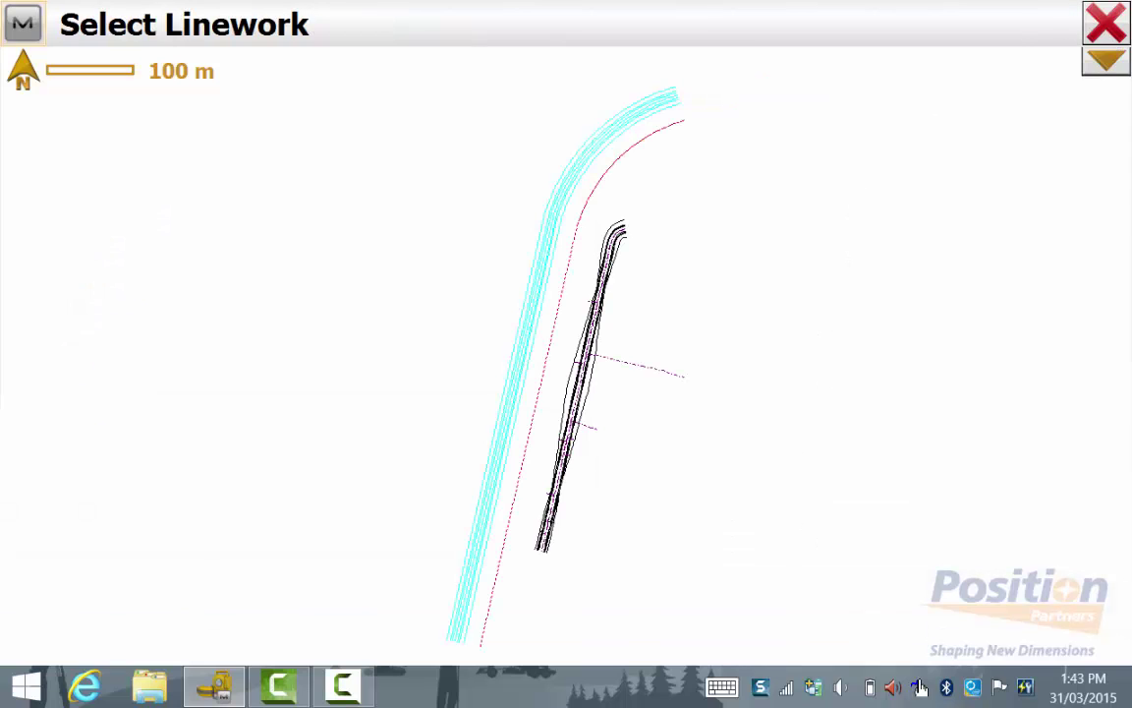
{"action": "left_click", "coordinate": [538, 393]}
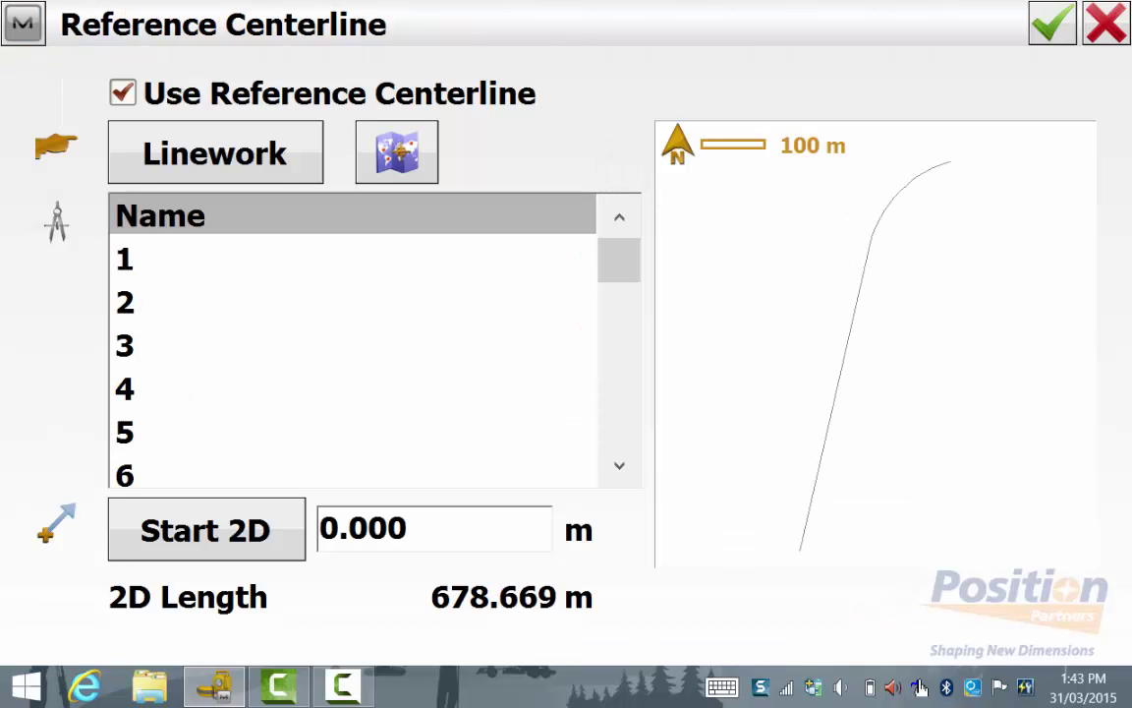
{"action": "left_click", "coordinate": [207, 530]}
{"action": "left_click", "coordinate": [1053, 24]}
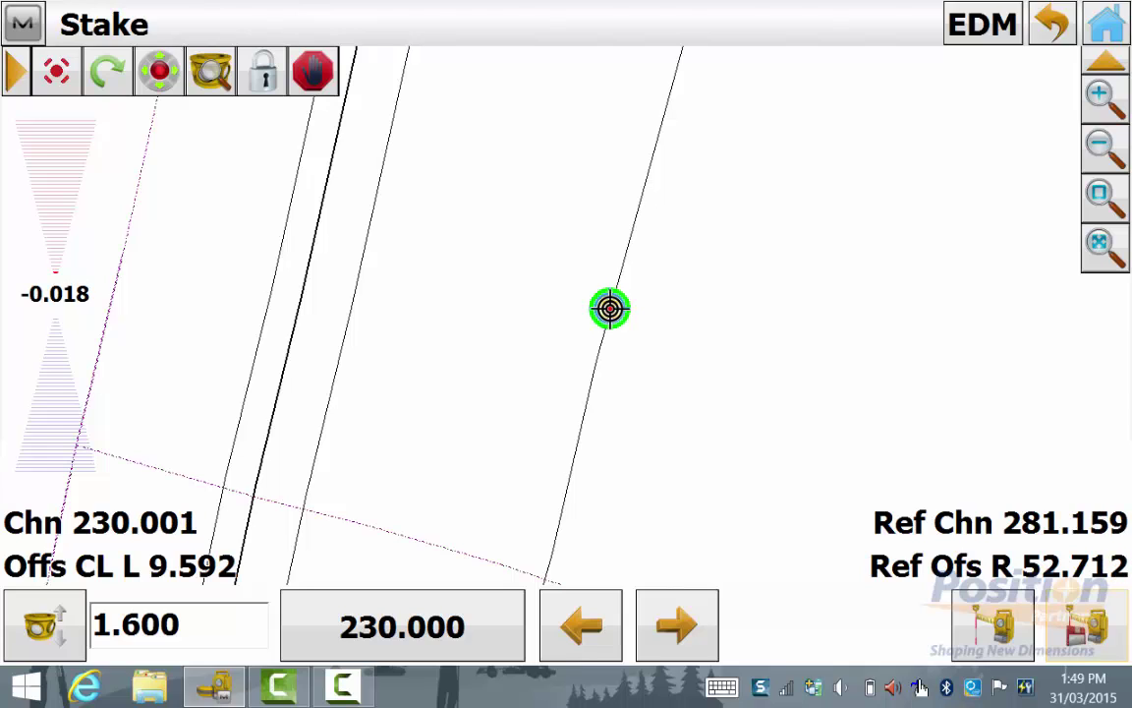
Measure the road point staked at chainage 230.000 for storing and examine its design and reference centerline chainages and offsets.
{"action": "left_click", "coordinate": [1087, 625]}
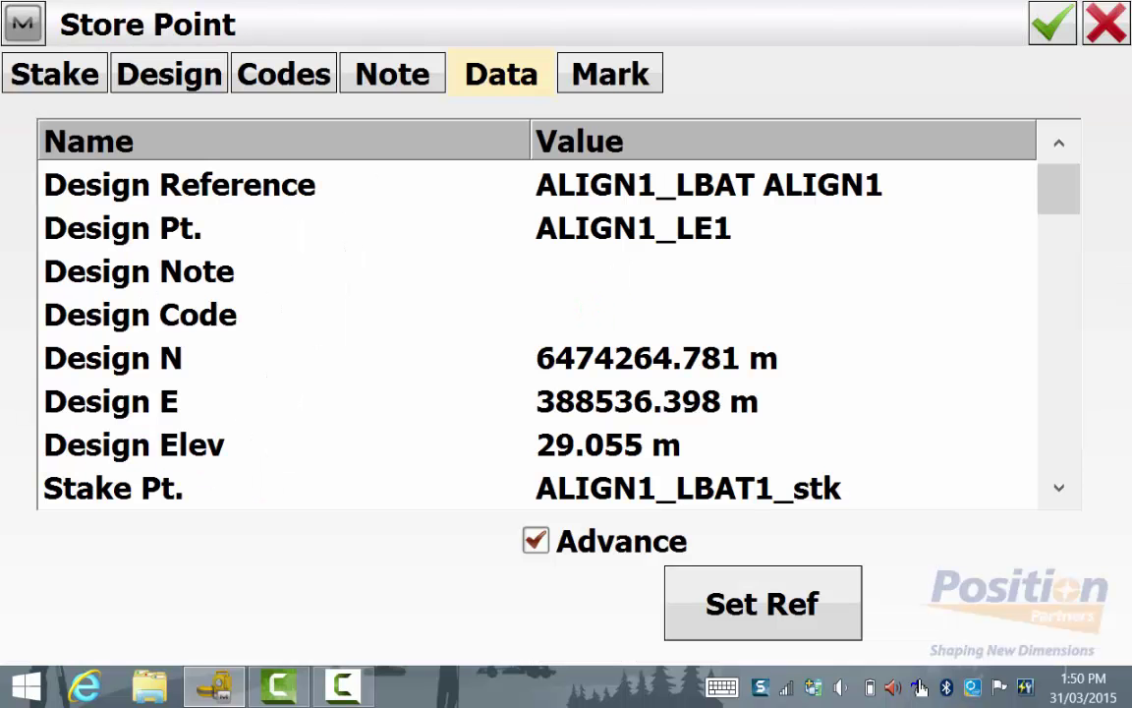
{"action": "left_click", "coordinate": [1059, 487]}
{"action": "left_click", "coordinate": [1059, 488]}
{"action": "scroll", "coordinate": [536, 314], "scroll_direction": "down", "scroll_amount": 7}
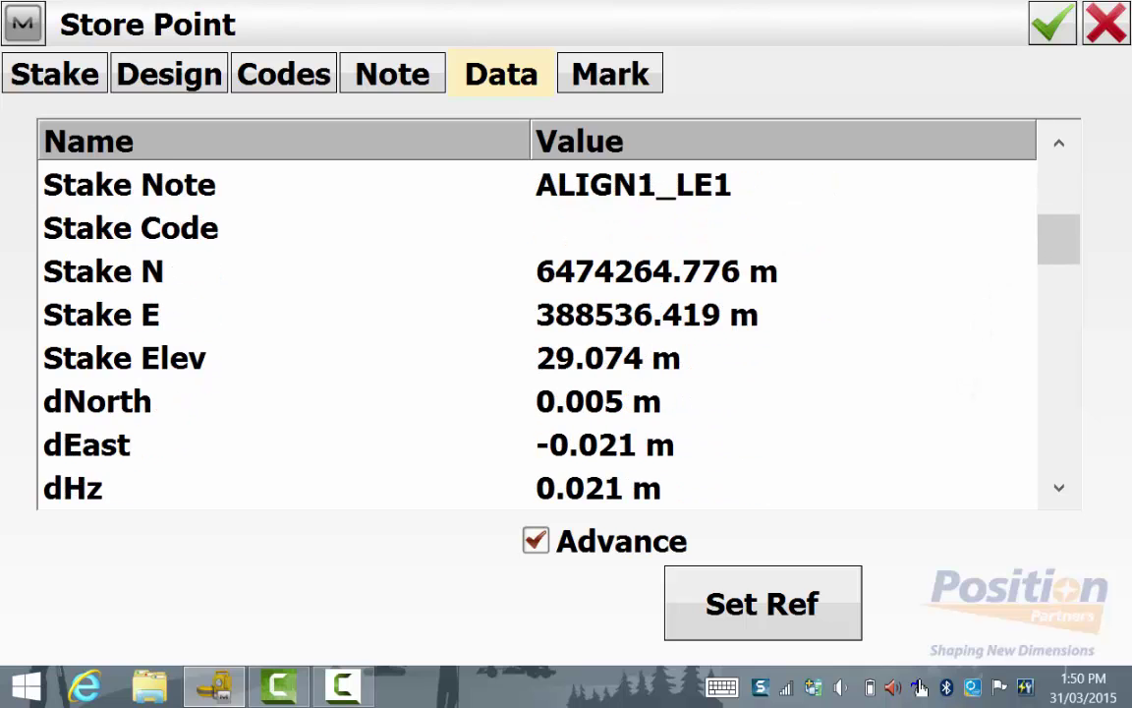
{"action": "scroll", "coordinate": [535, 314], "scroll_direction": "down", "scroll_amount": 1}
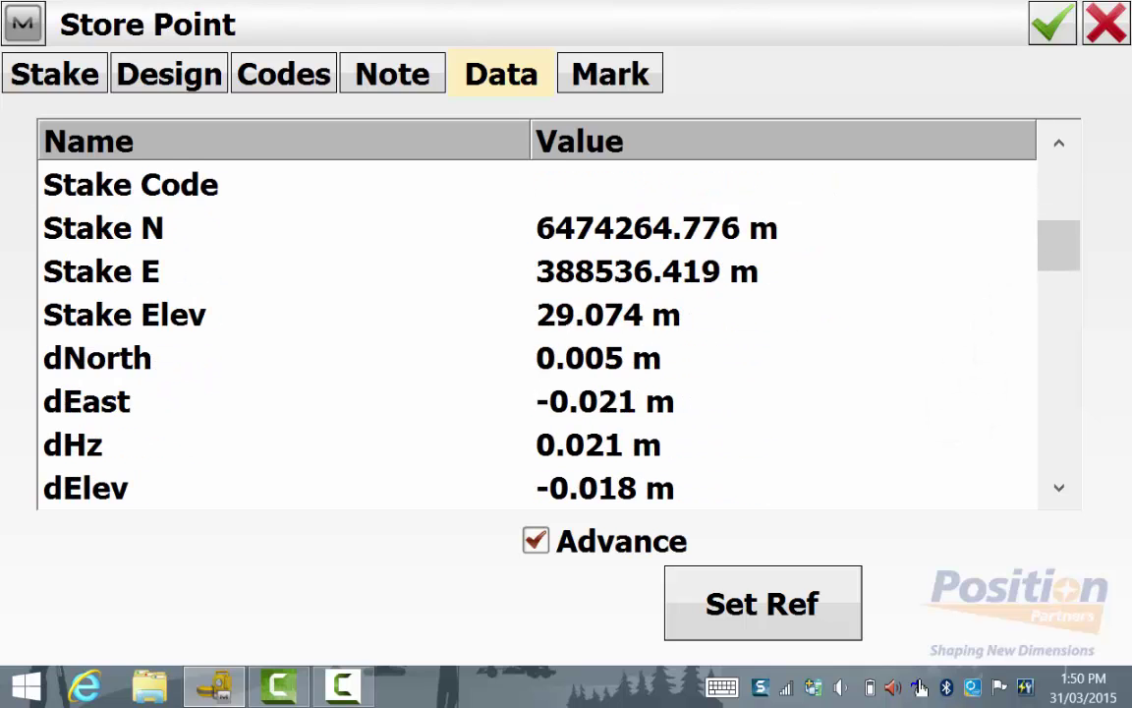
{"action": "scroll", "coordinate": [536, 314], "scroll_direction": "down", "scroll_amount": 8}
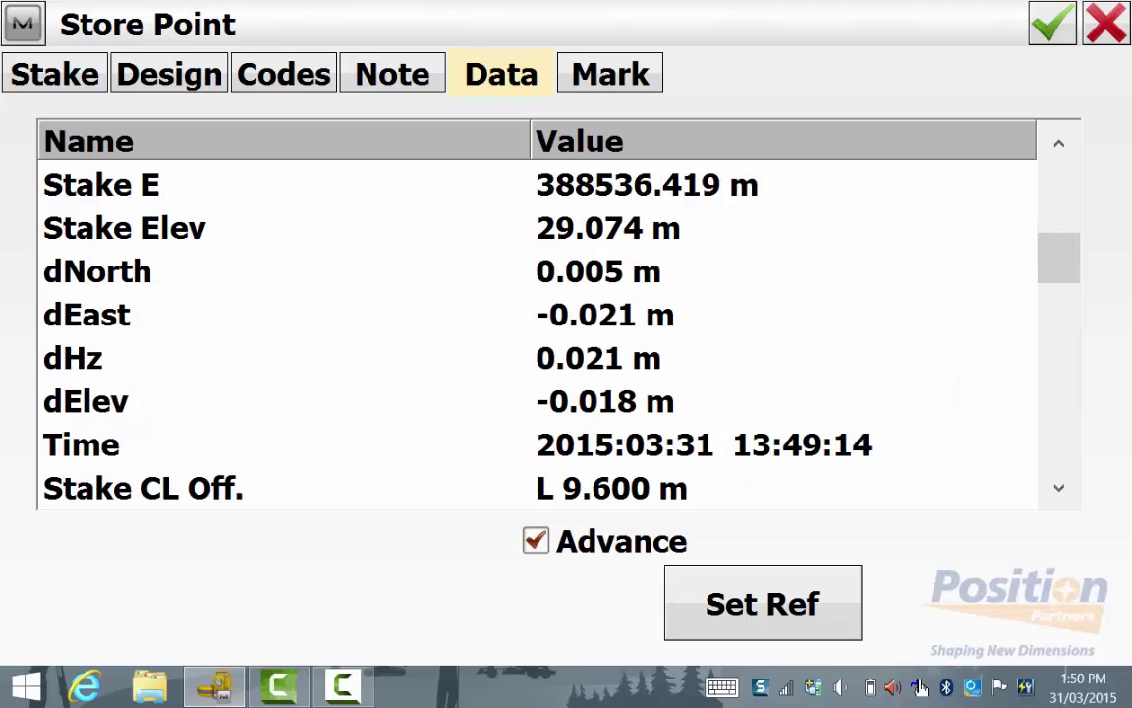
{"action": "left_click", "coordinate": [536, 314]}
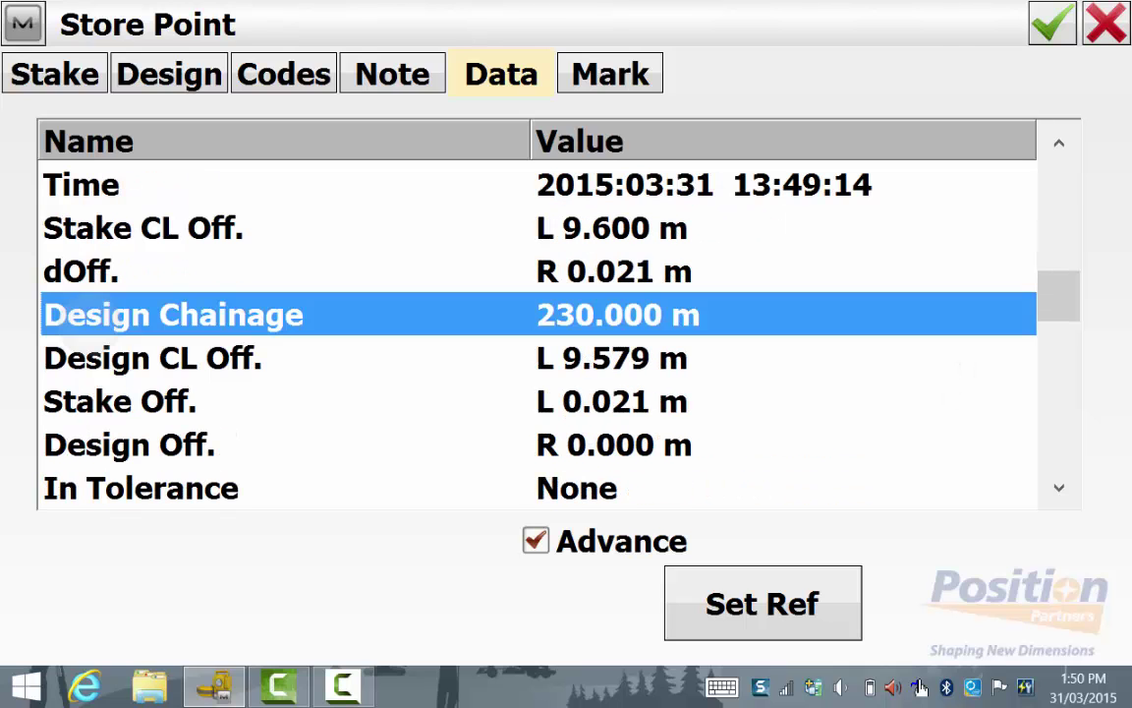
{"action": "left_click", "coordinate": [84, 354]}
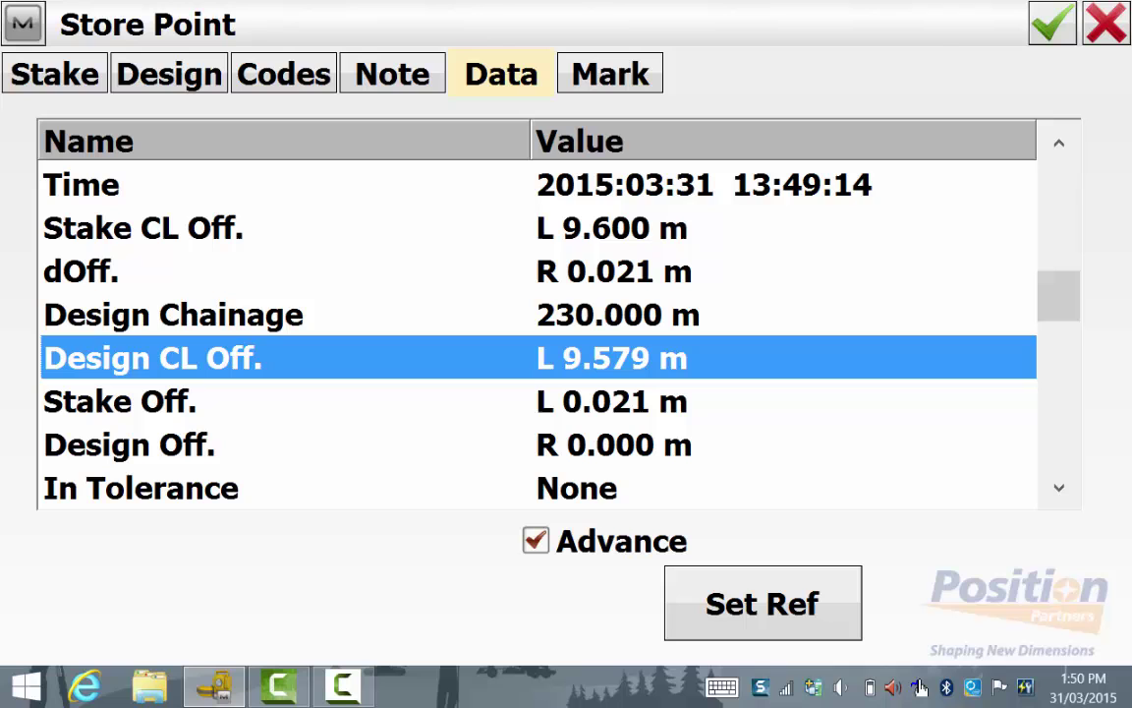
{"action": "scroll", "coordinate": [536, 315], "scroll_direction": "down", "scroll_amount": 13}
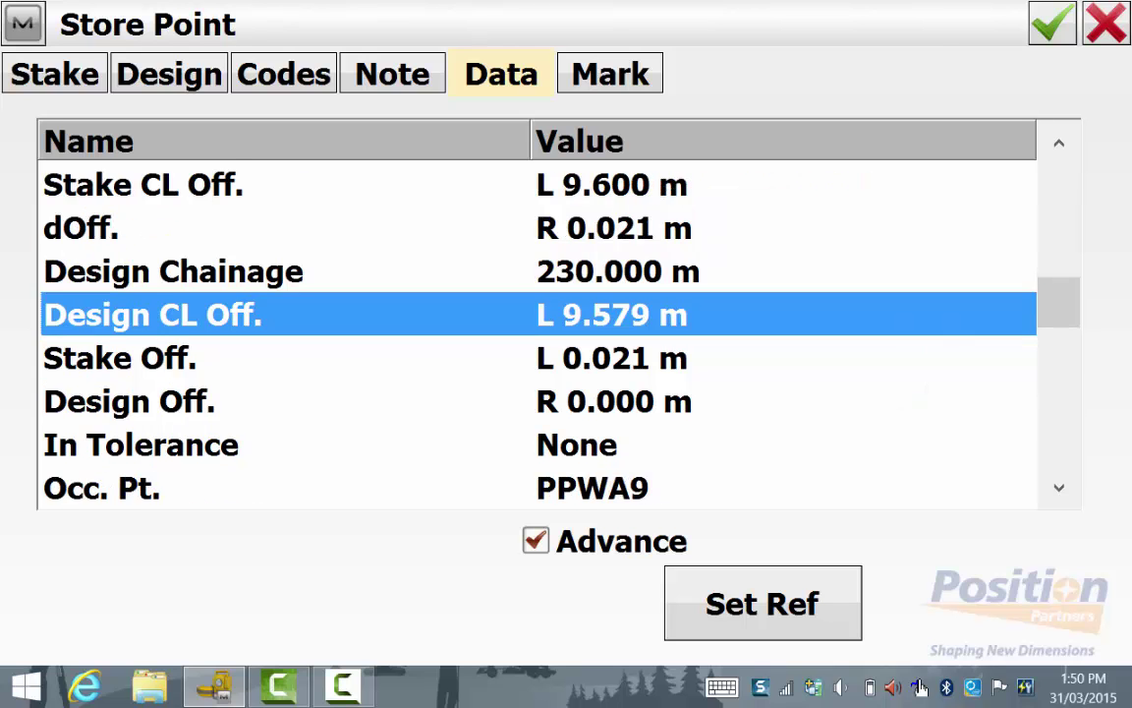
{"action": "scroll", "coordinate": [536, 314], "scroll_direction": "down", "scroll_amount": 2}
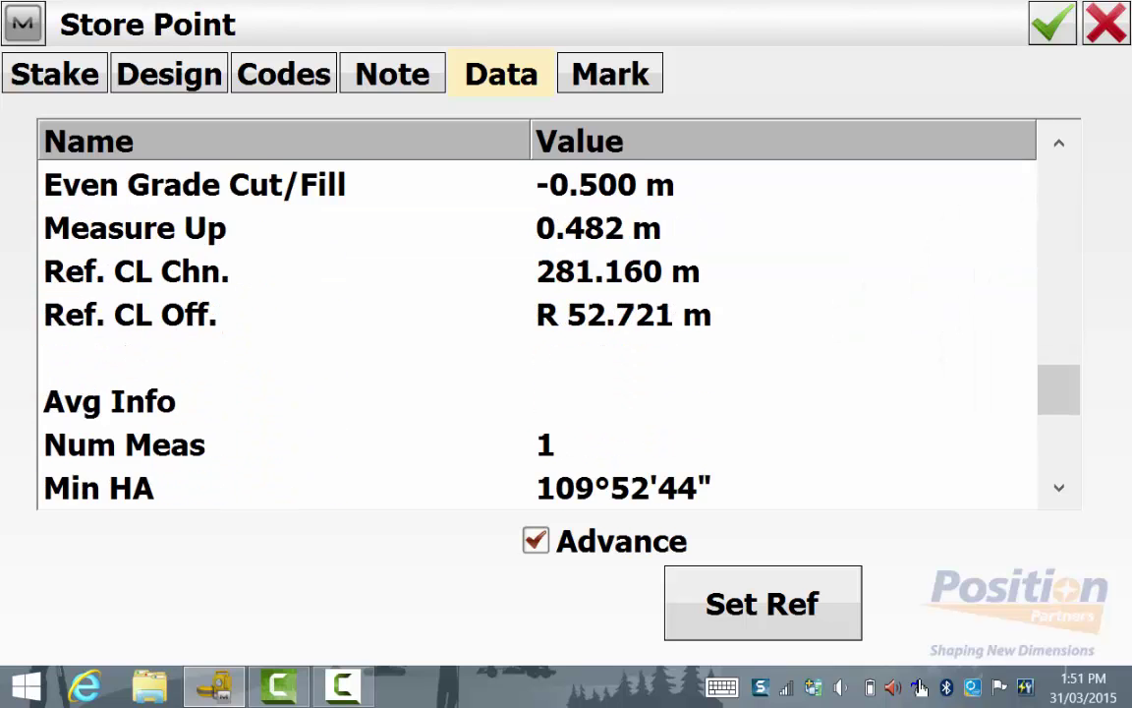
{"action": "left_click", "coordinate": [536, 271]}
{"action": "left_click", "coordinate": [129, 315]}
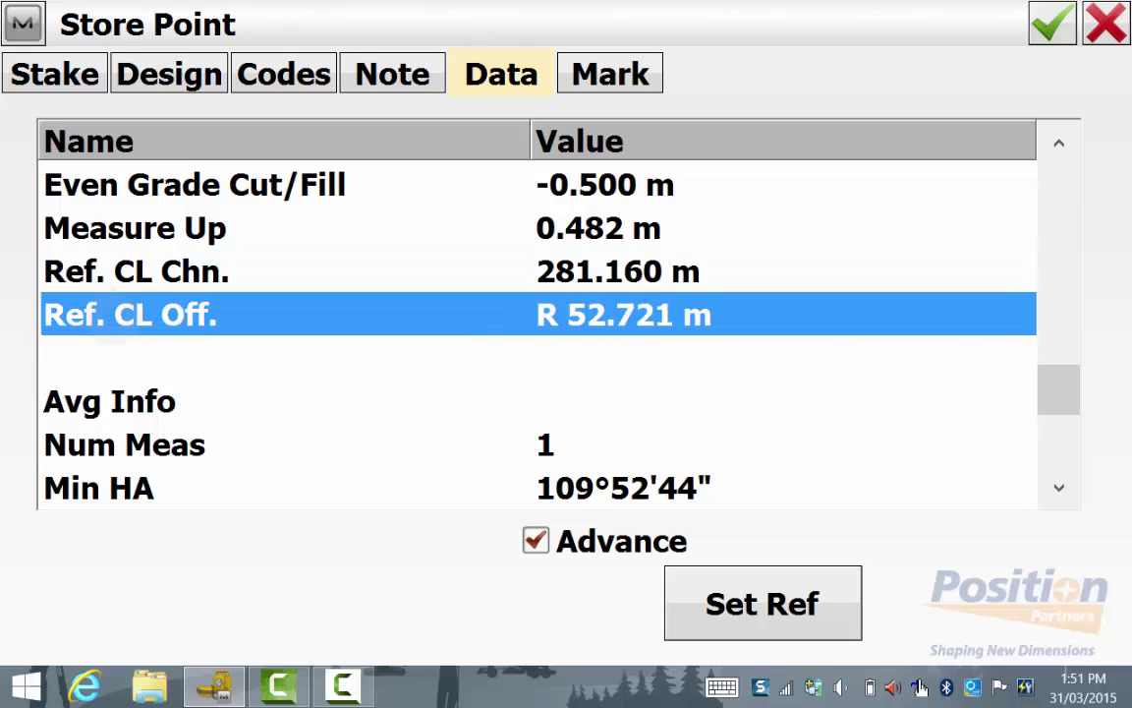